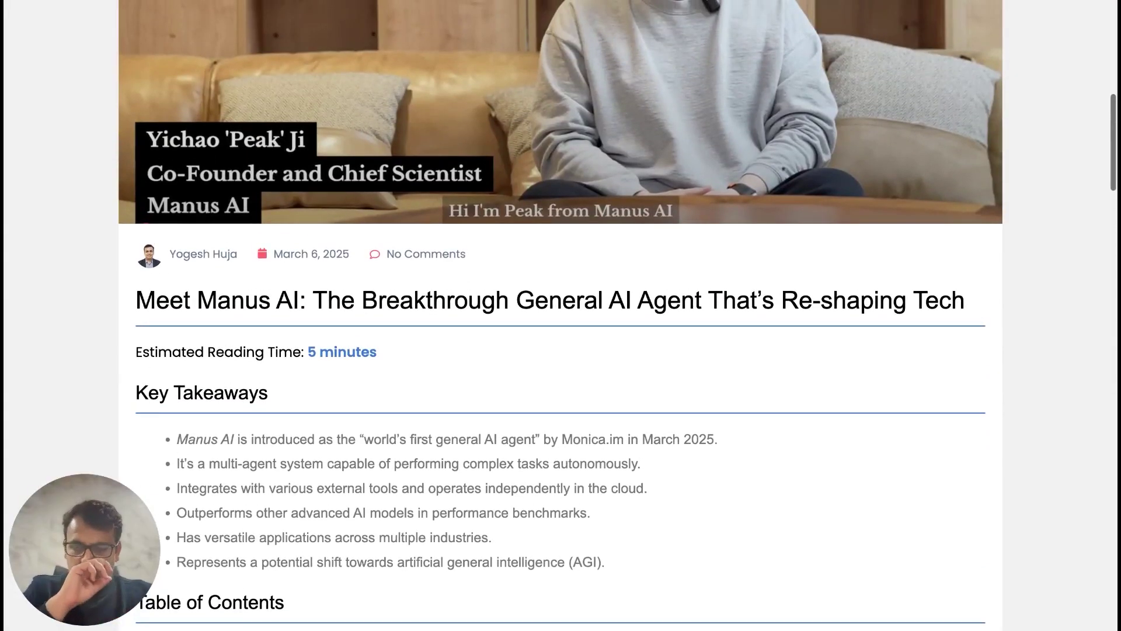
# Review the Google Trends past-day results for 'AI Agents' in United States
pyautogui.scroll(10, 561, 315)
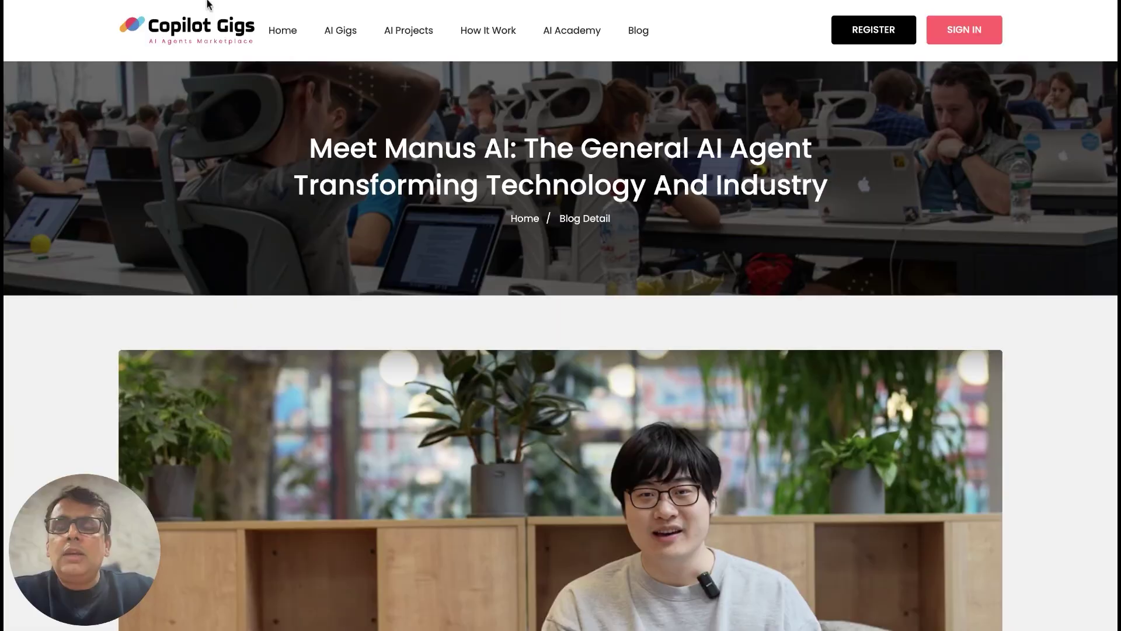
pyautogui.hotkey('ctrl', 'Tab')
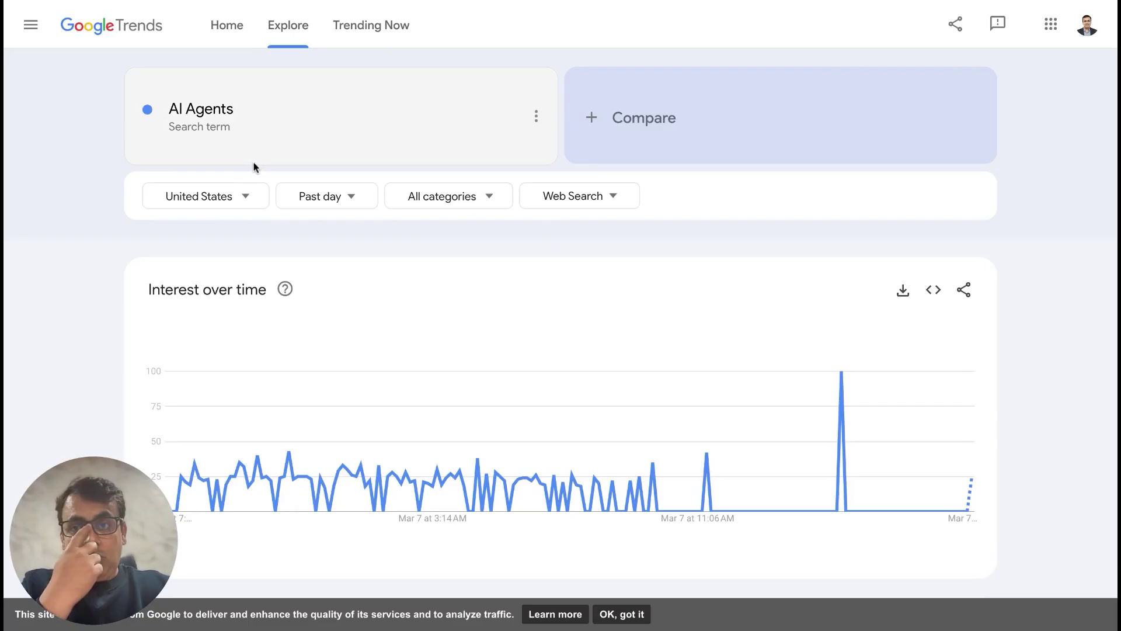
pyautogui.scroll(-7, 253, 162)
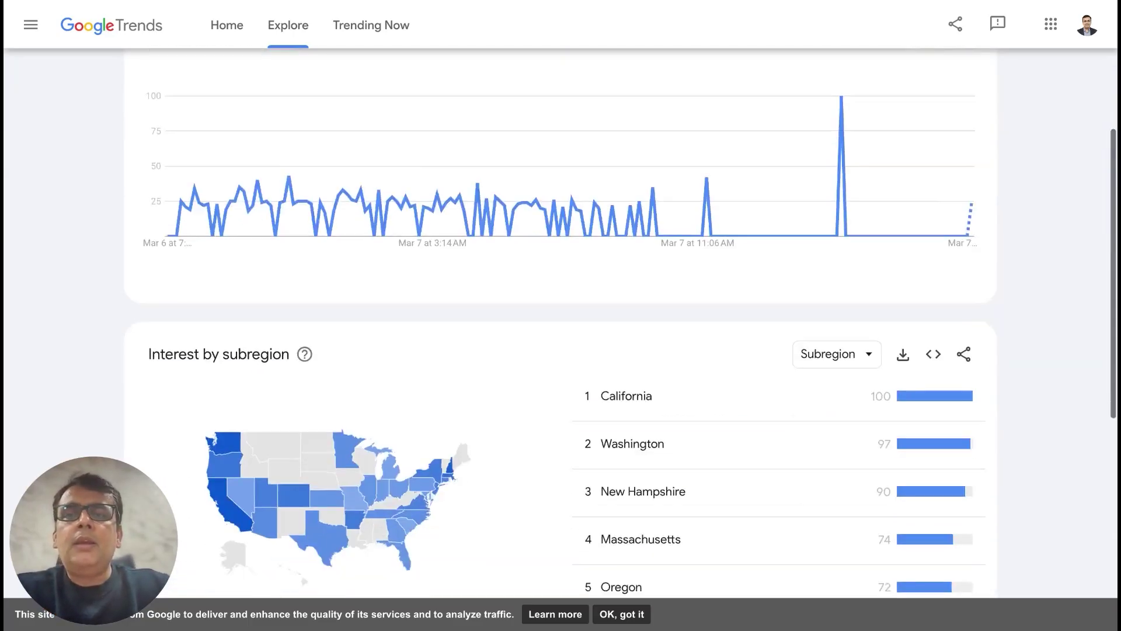
pyautogui.scroll(-5, 420, 346)
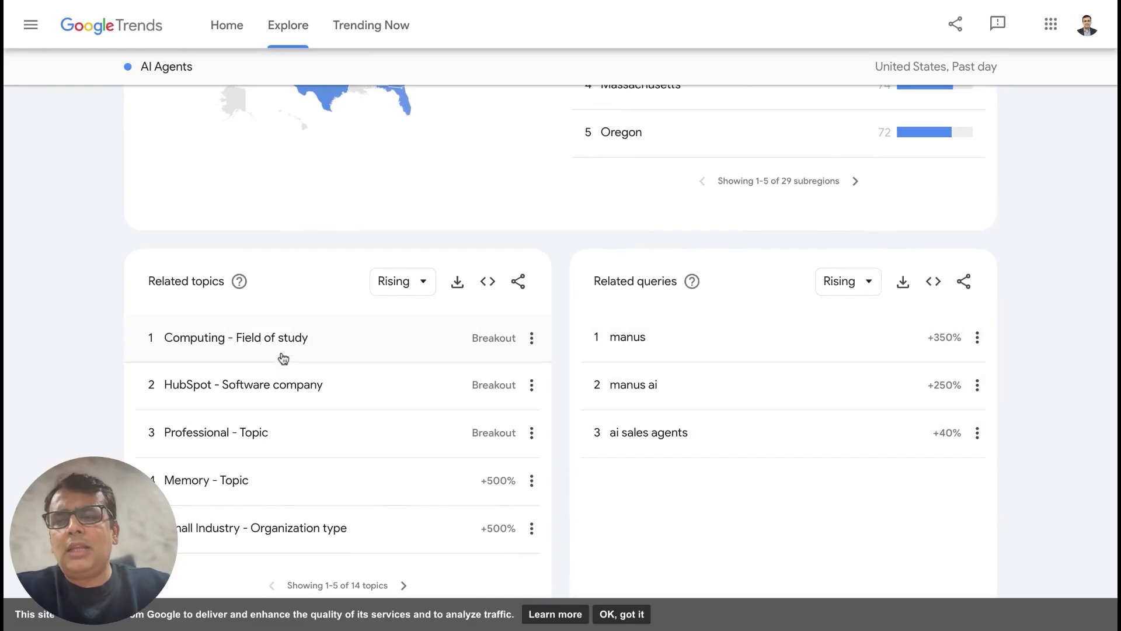
pyautogui.scroll(15, 282, 358)
# Change the Google Trends location from United States to Worldwide and review the related queries
pyautogui.click(234, 200)
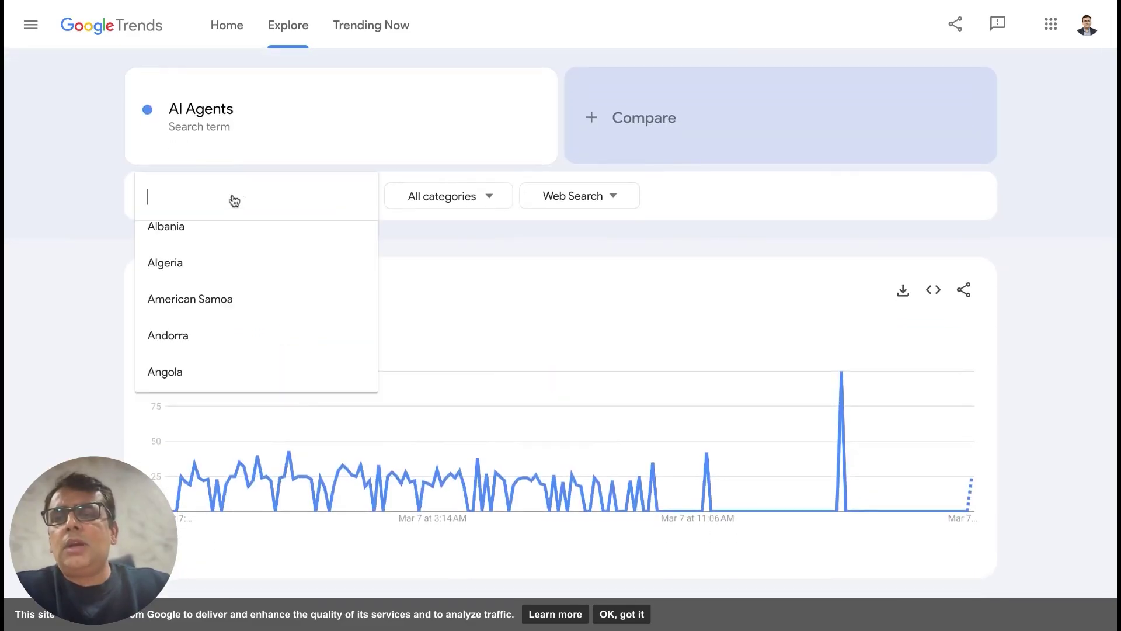
pyautogui.scroll(3, 190, 272)
pyautogui.click(200, 243)
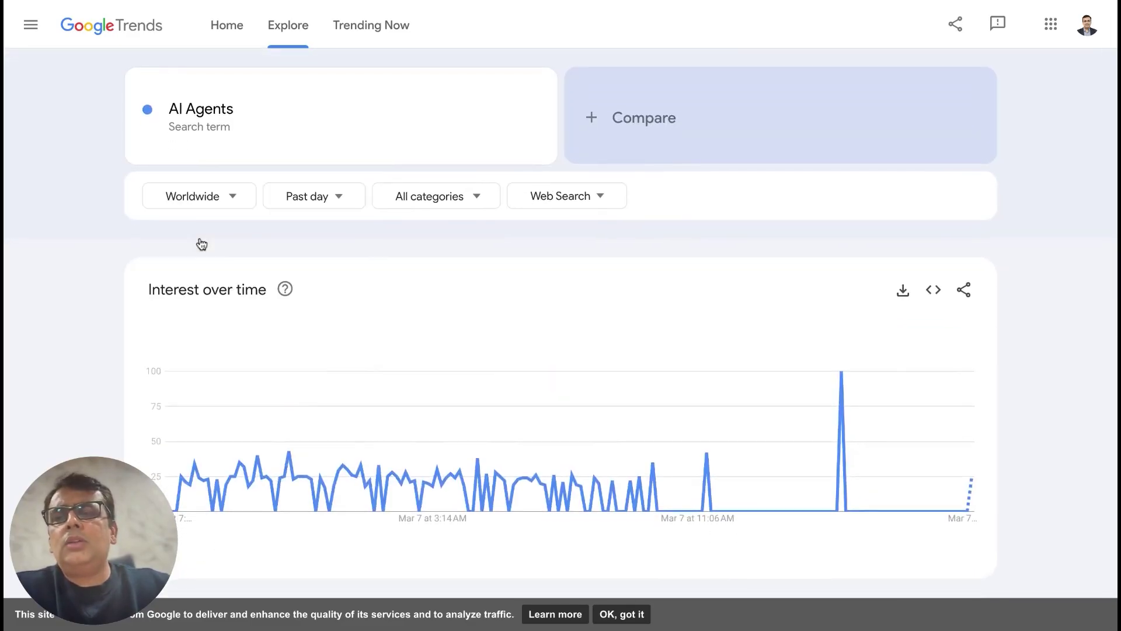
pyautogui.scroll(-12, 422, 383)
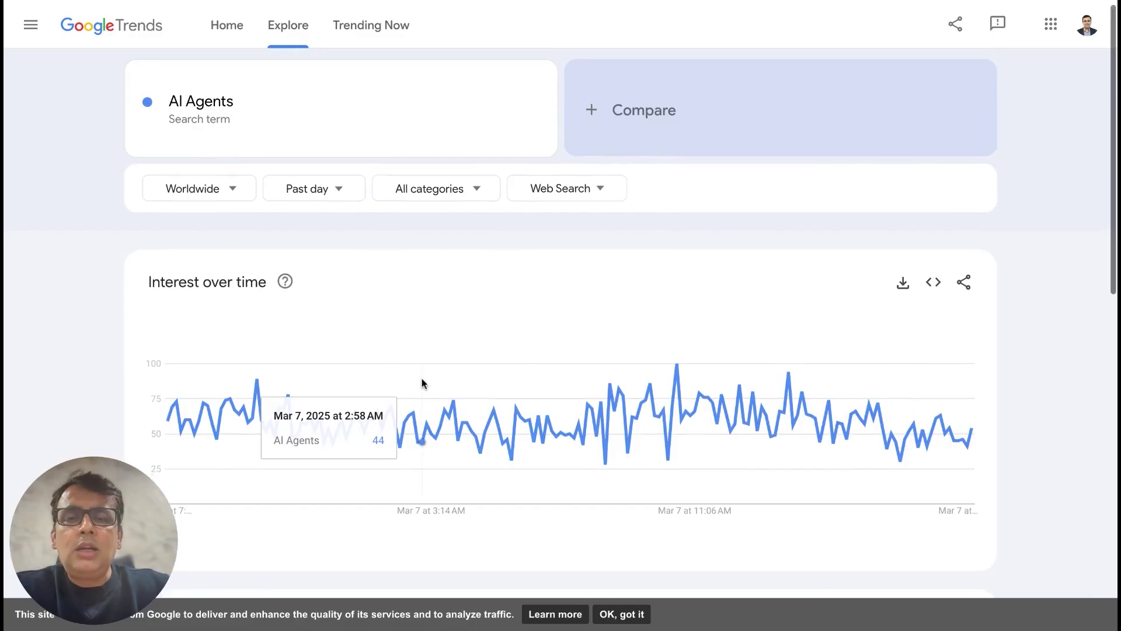
pyautogui.scroll(-1, 723, 380)
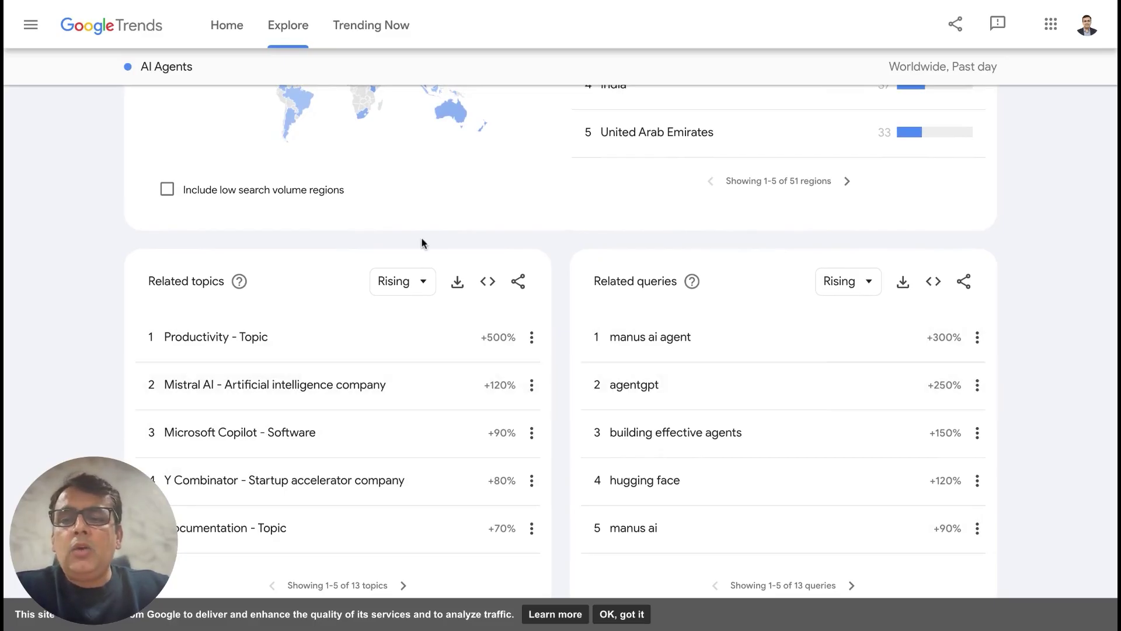
pyautogui.scroll(10, 424, 243)
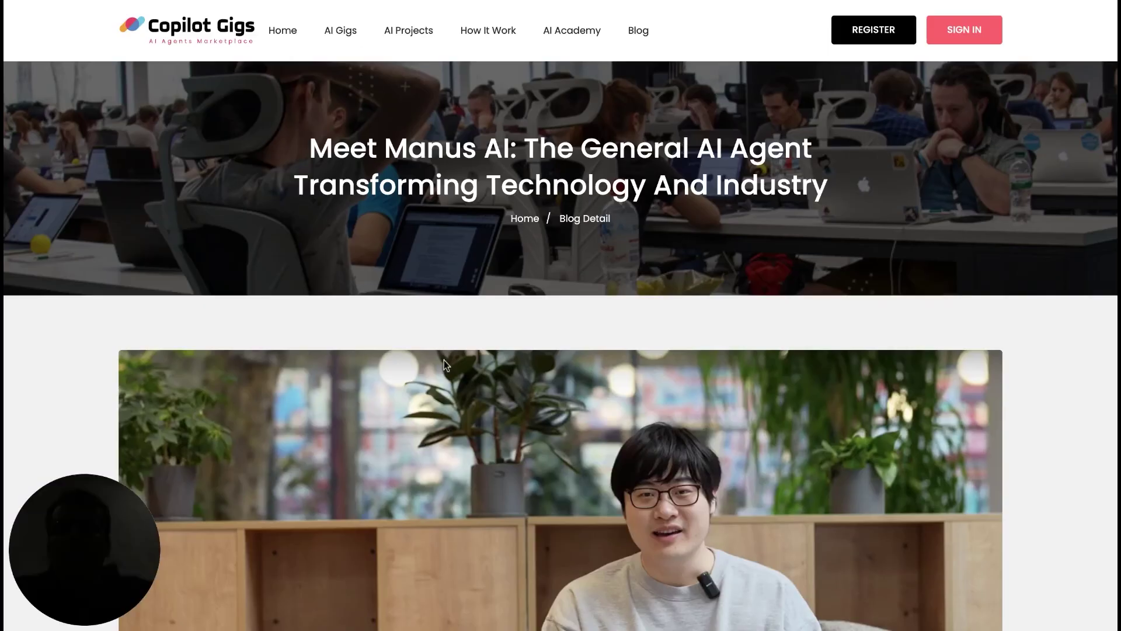
# Highlight the og:title, og:description and og:url meta tags in the article's page source
pyautogui.scroll(-8, 444, 362)
pyautogui.scroll(-2, 444, 365)
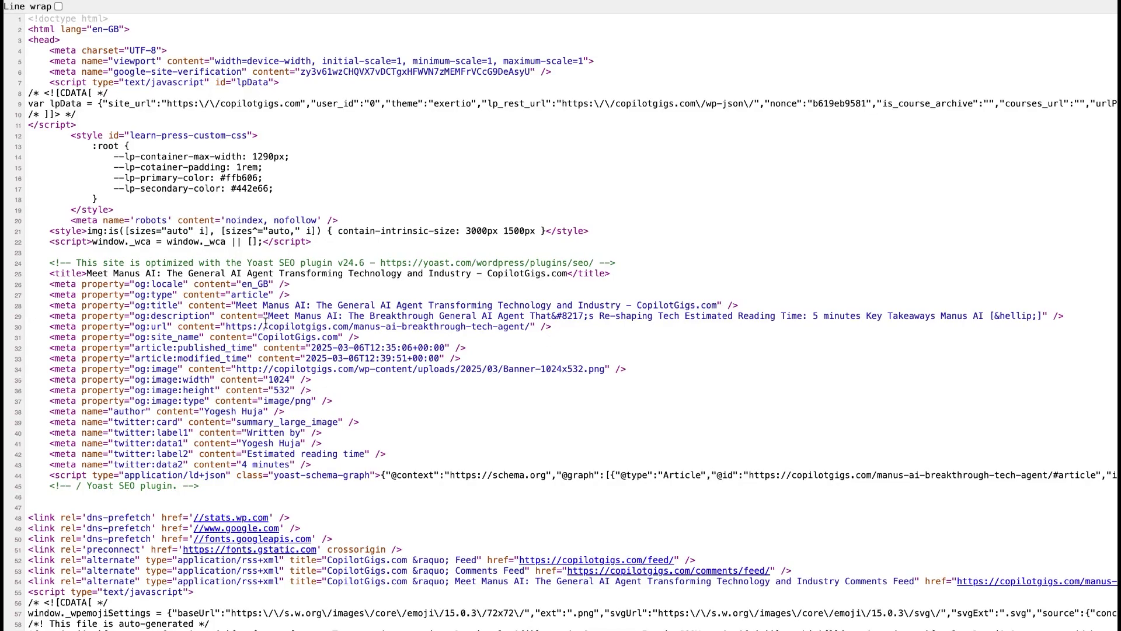
pyautogui.moveTo(236, 305); pyautogui.dragTo(552, 327)
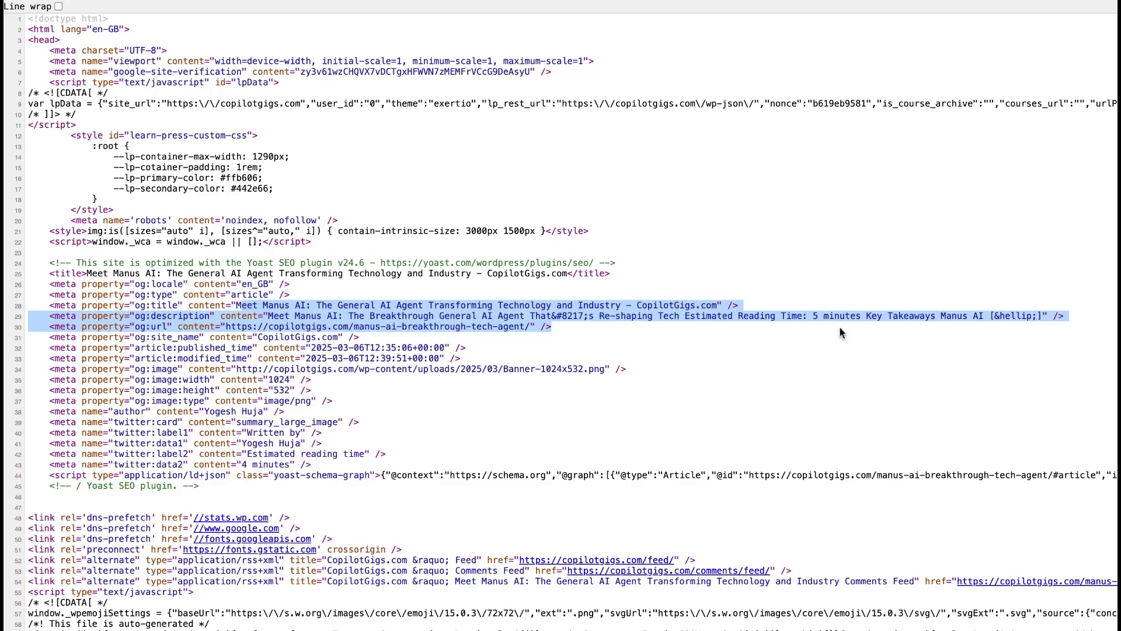
pyautogui.scroll(-2, 730, 349)
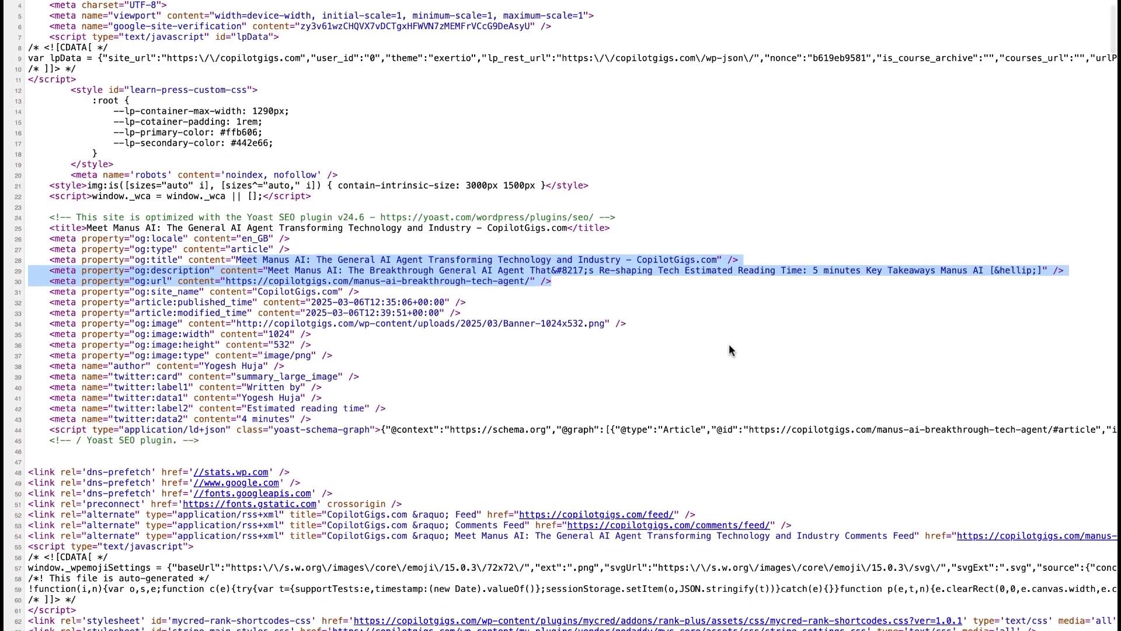
pyautogui.scroll(-1, 403, 385)
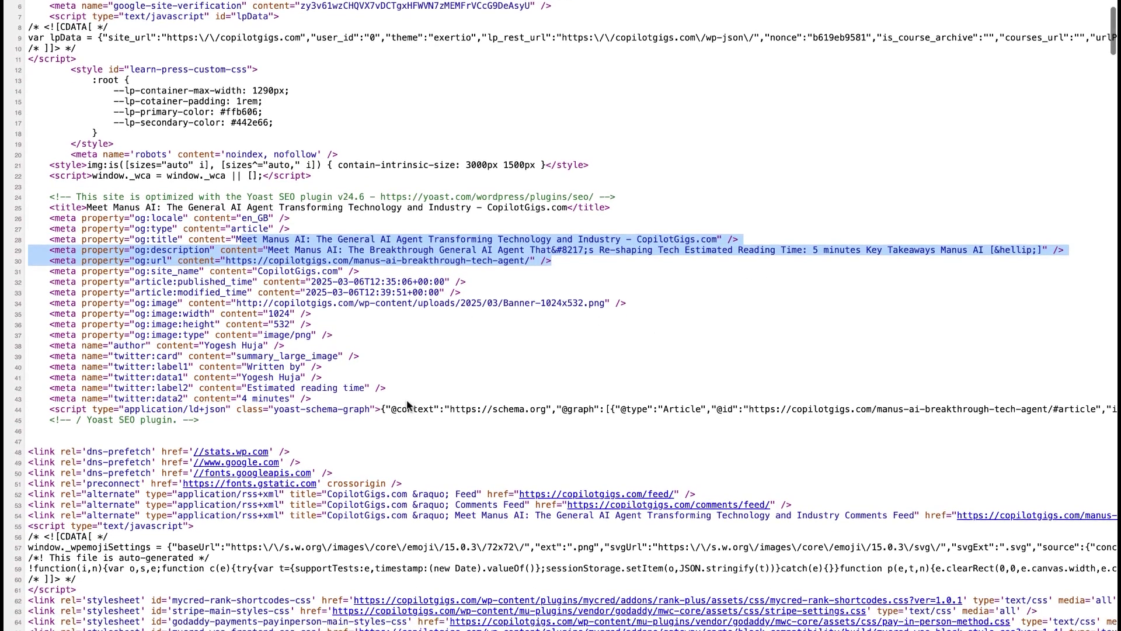
# Select the twitter:data2 reading-time value of 4 minutes in the source
pyautogui.click(394, 369)
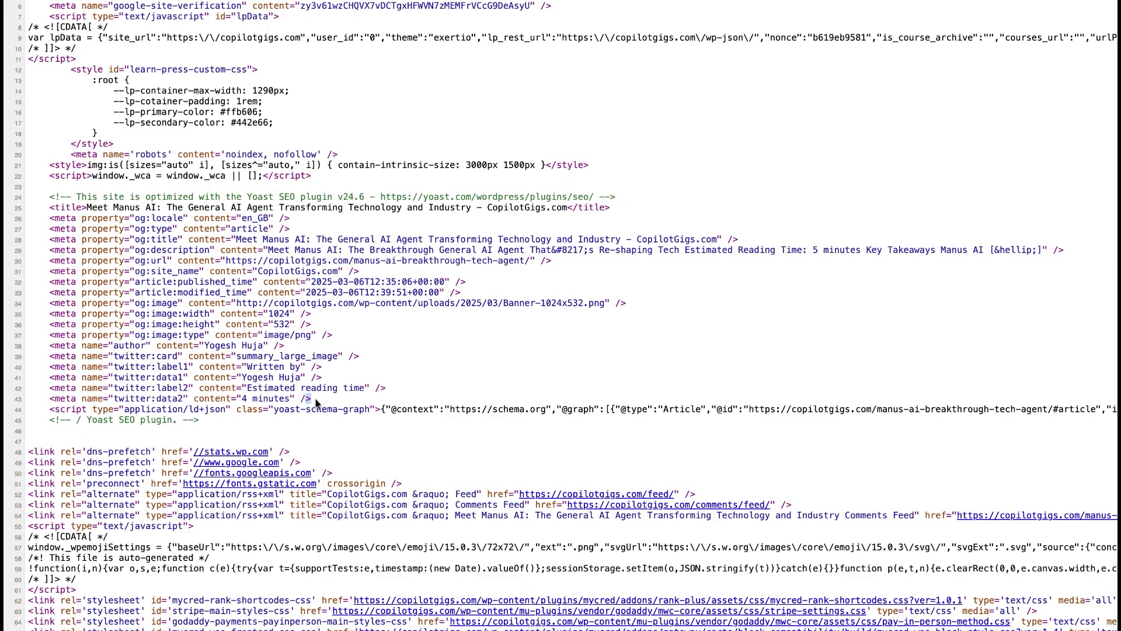
pyautogui.moveTo(316, 401); pyautogui.dragTo(188, 400)
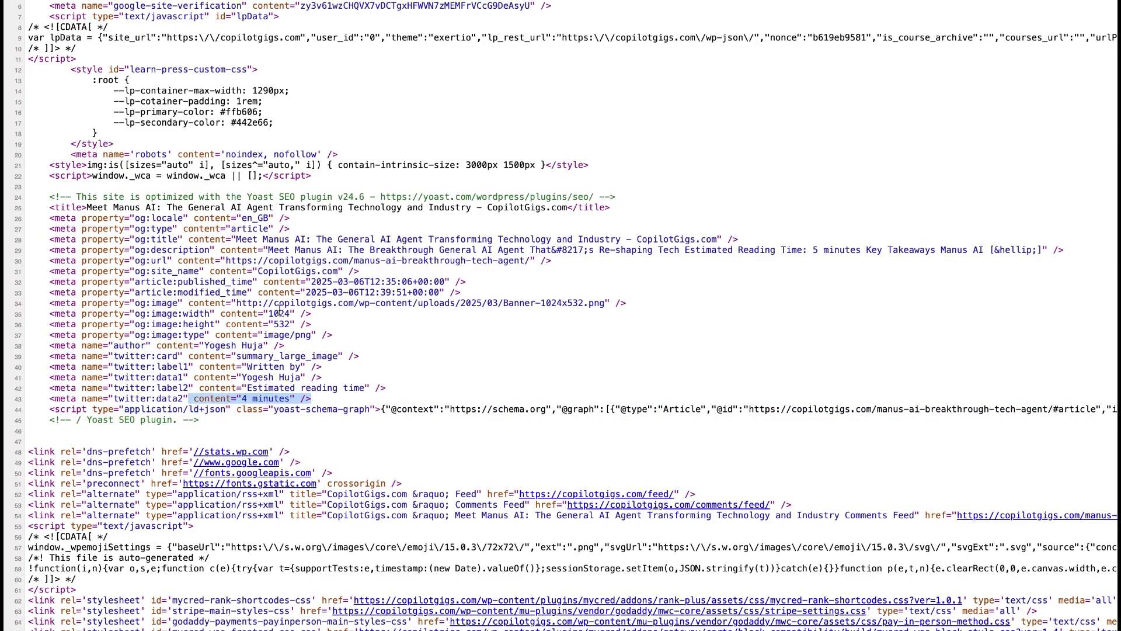
pyautogui.scroll(-5, 280, 310)
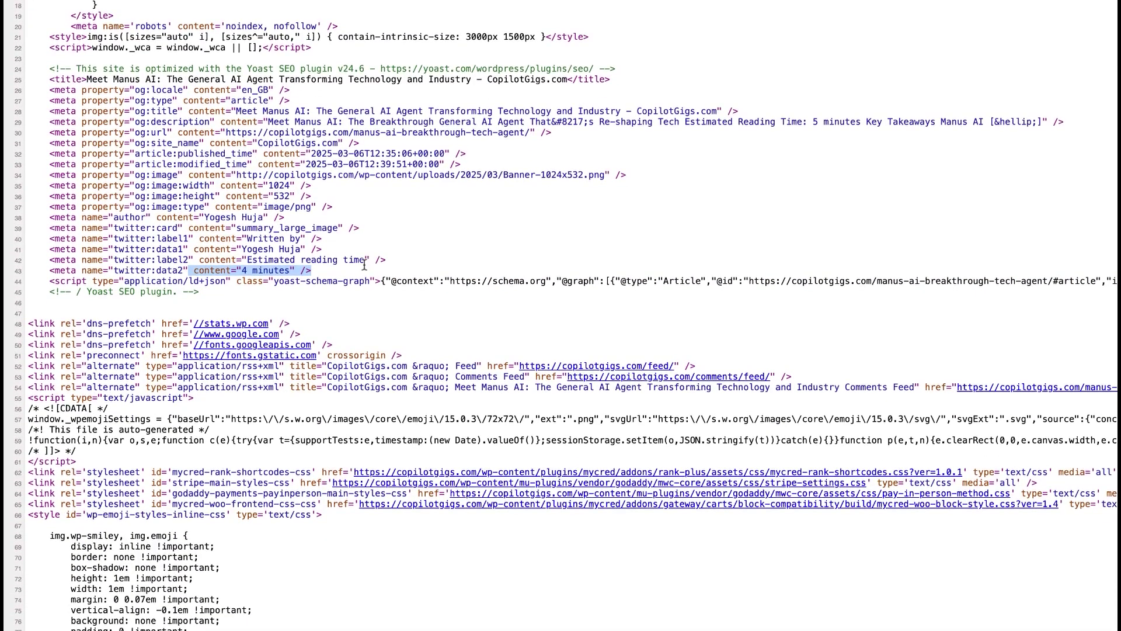
pyautogui.scroll(7, 163, 90)
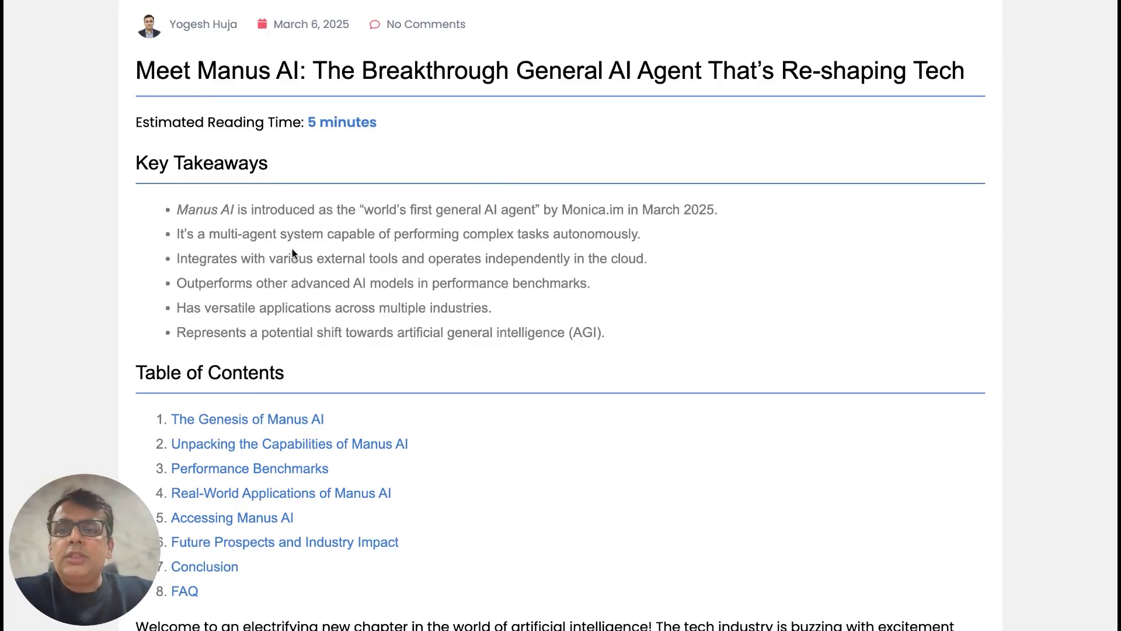
# Scroll through the Manus AI article down to its FAQ and back up
pyautogui.scroll(-1, 292, 250)
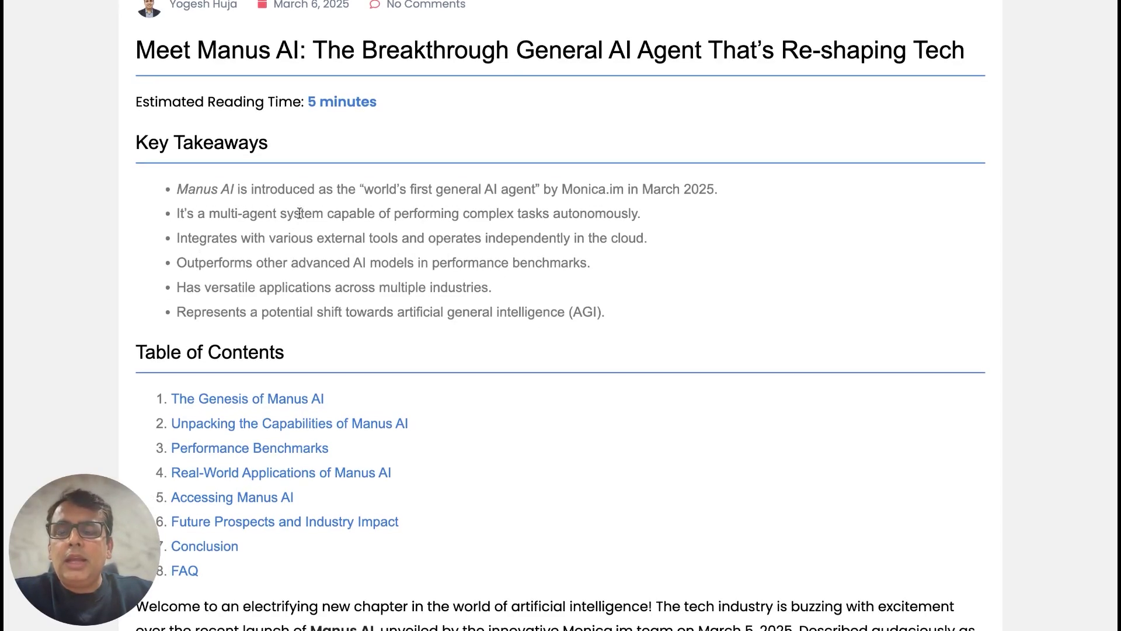
pyautogui.scroll(-5, 298, 209)
pyautogui.scroll(-1, 299, 210)
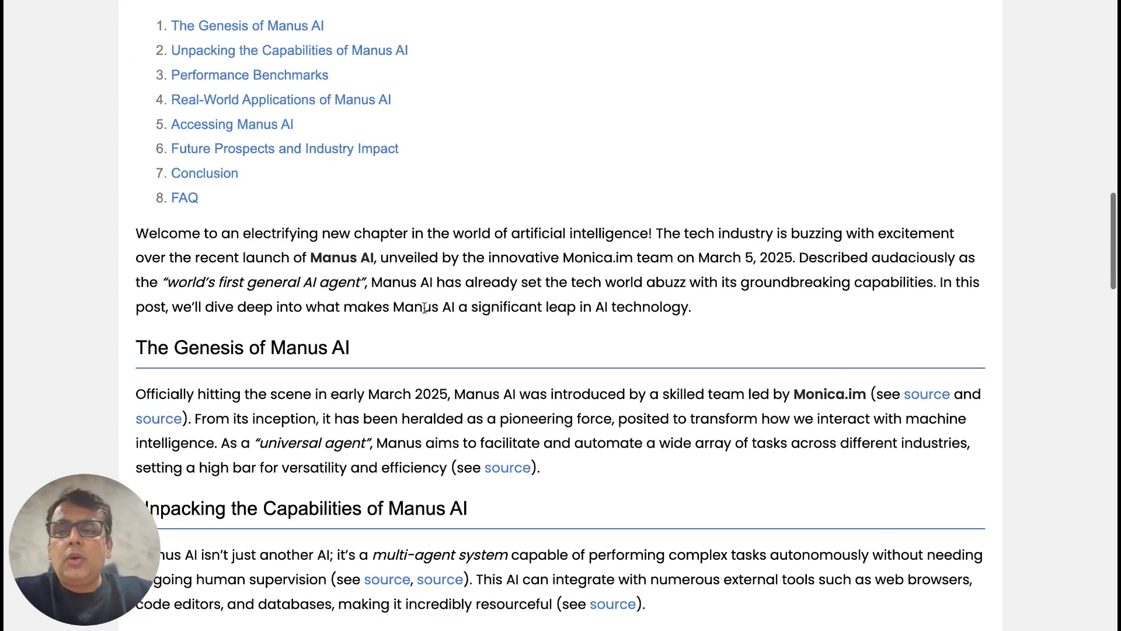
pyautogui.scroll(-2, 424, 308)
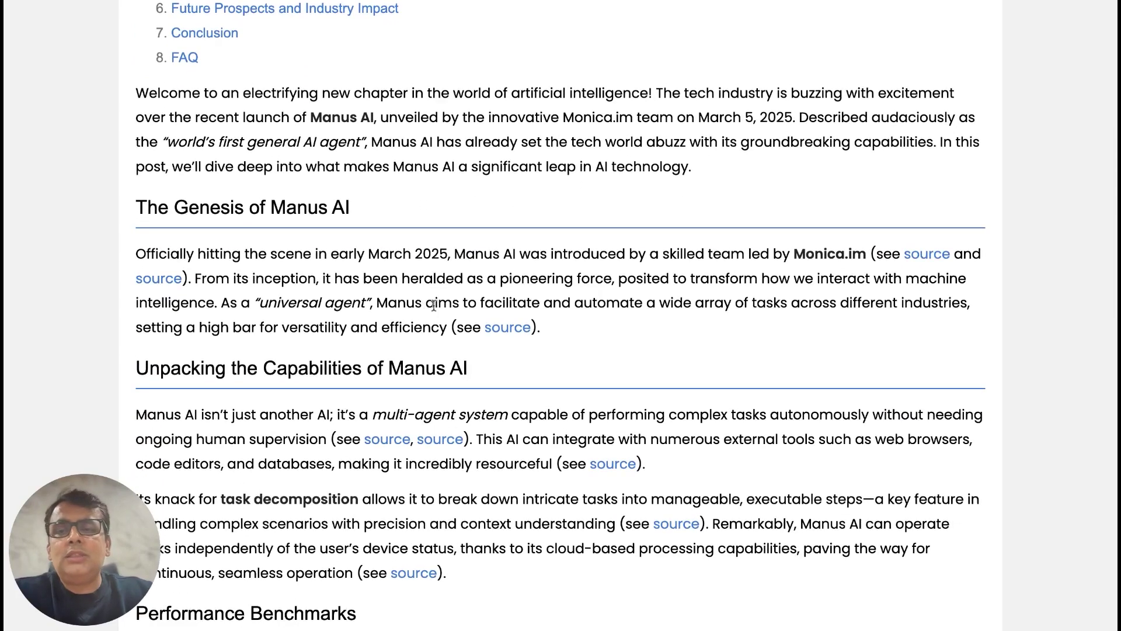
pyautogui.scroll(-1, 435, 304)
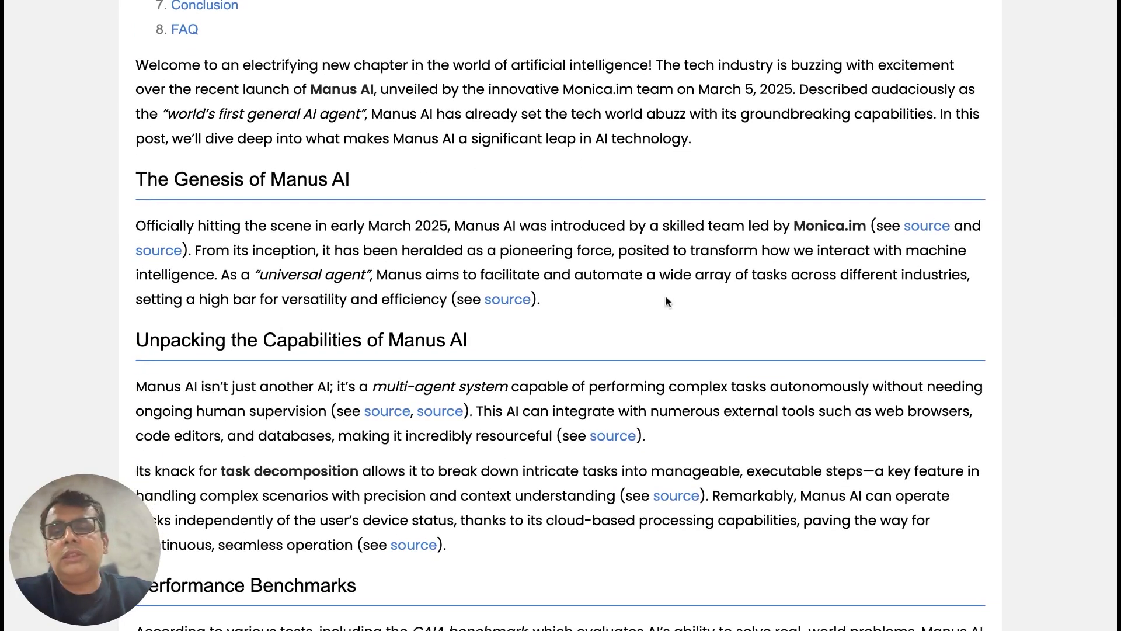
pyautogui.scroll(-3, 667, 302)
pyautogui.scroll(-3, 566, 359)
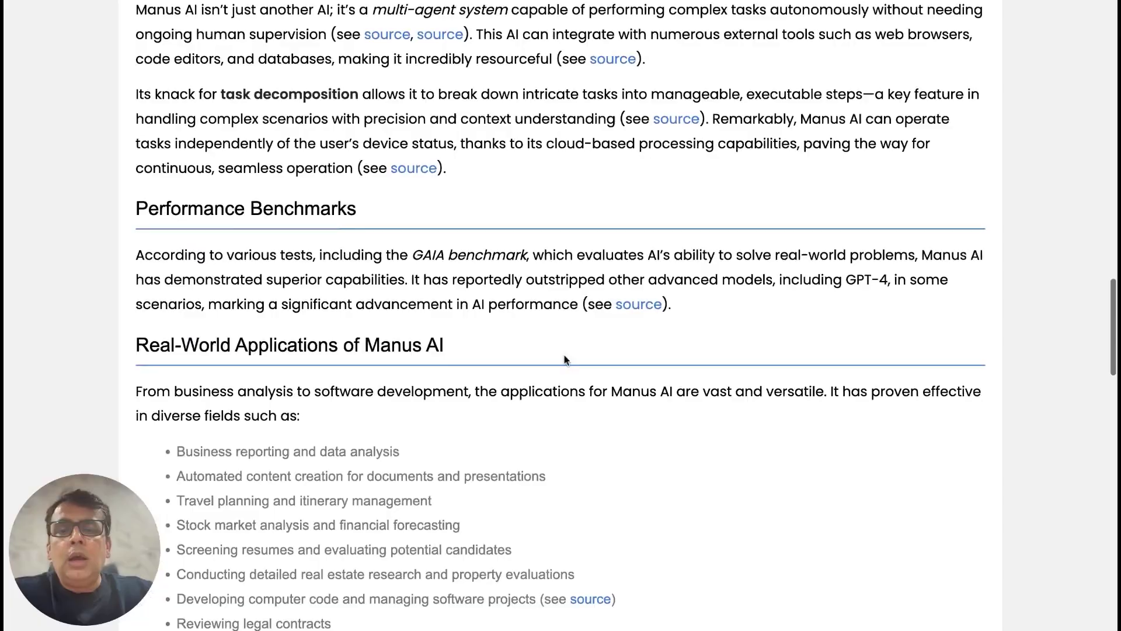
pyautogui.scroll(-10, 564, 359)
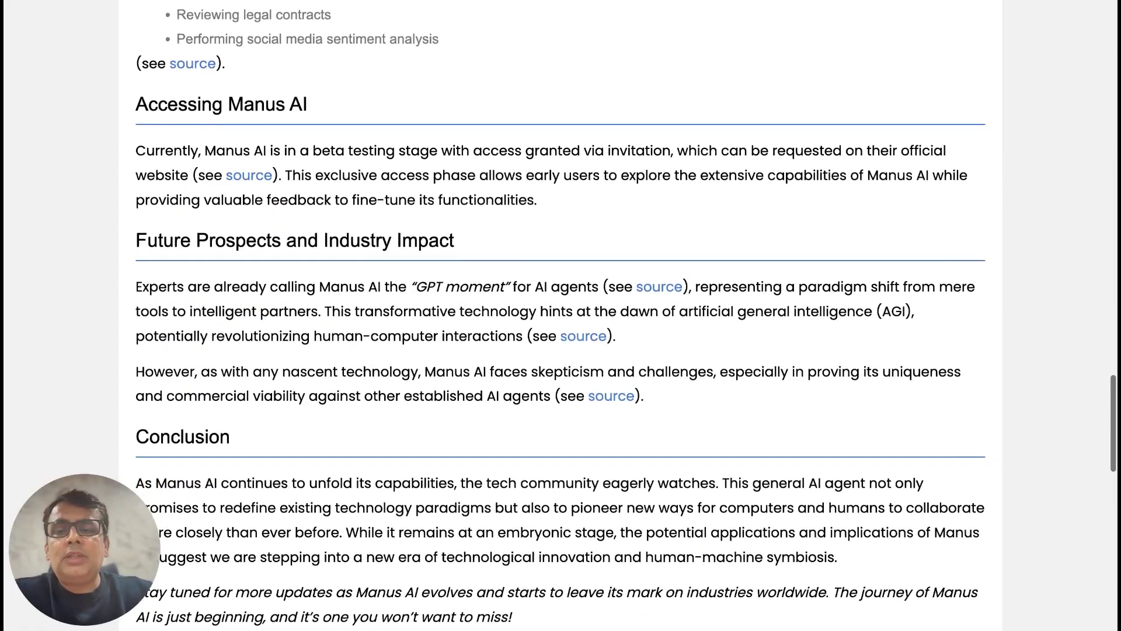
pyautogui.scroll(-6, 561, 316)
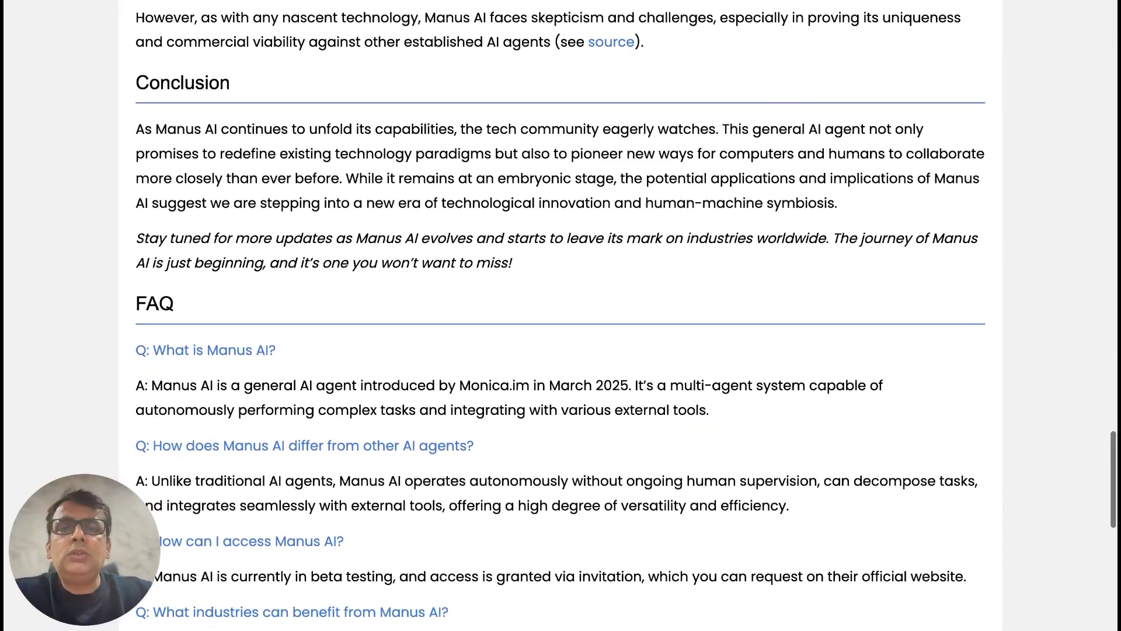
pyautogui.scroll(3, 561, 315)
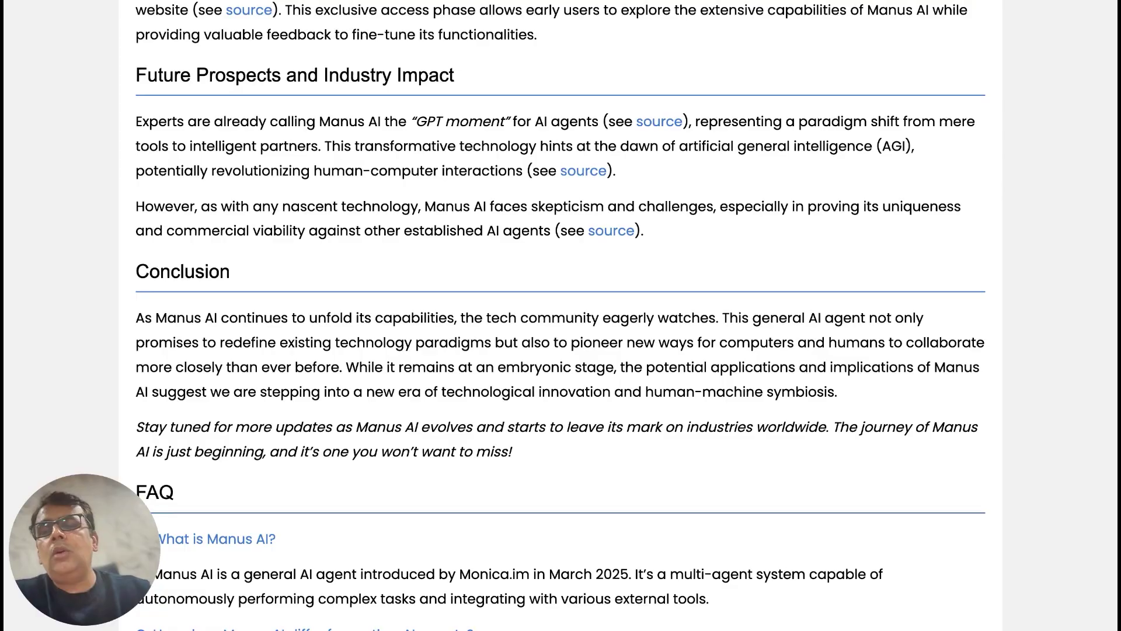
pyautogui.scroll(-6, 599, 349)
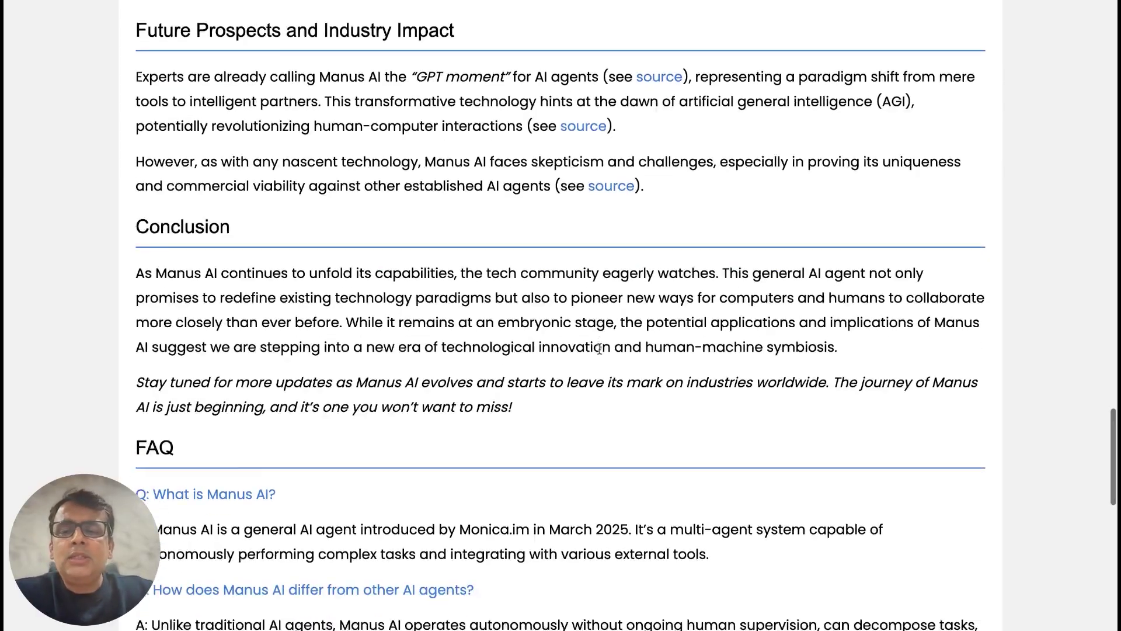
pyautogui.scroll(15, 599, 349)
pyautogui.scroll(15, 517, 192)
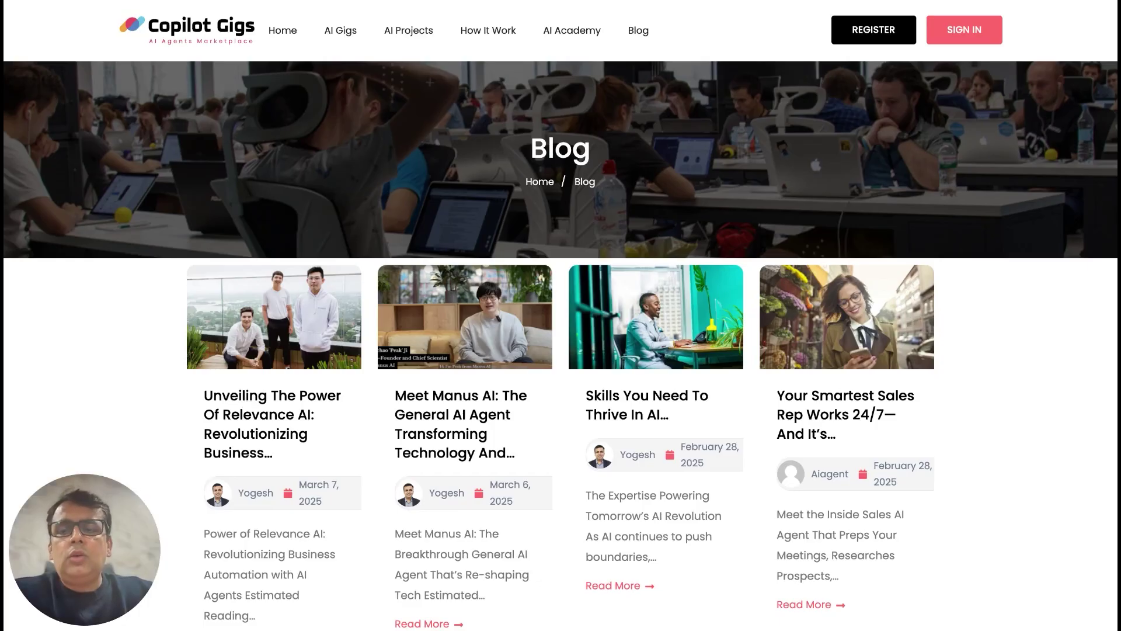
pyautogui.click(272, 424)
pyautogui.scroll(-12, 403, 416)
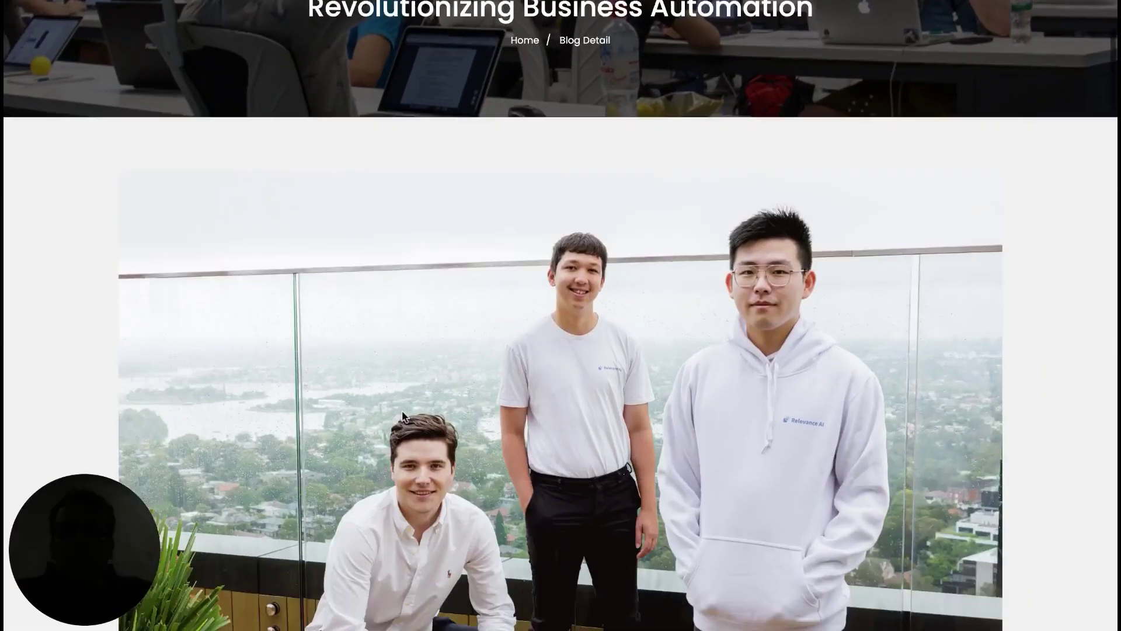
pyautogui.scroll(-6, 561, 315)
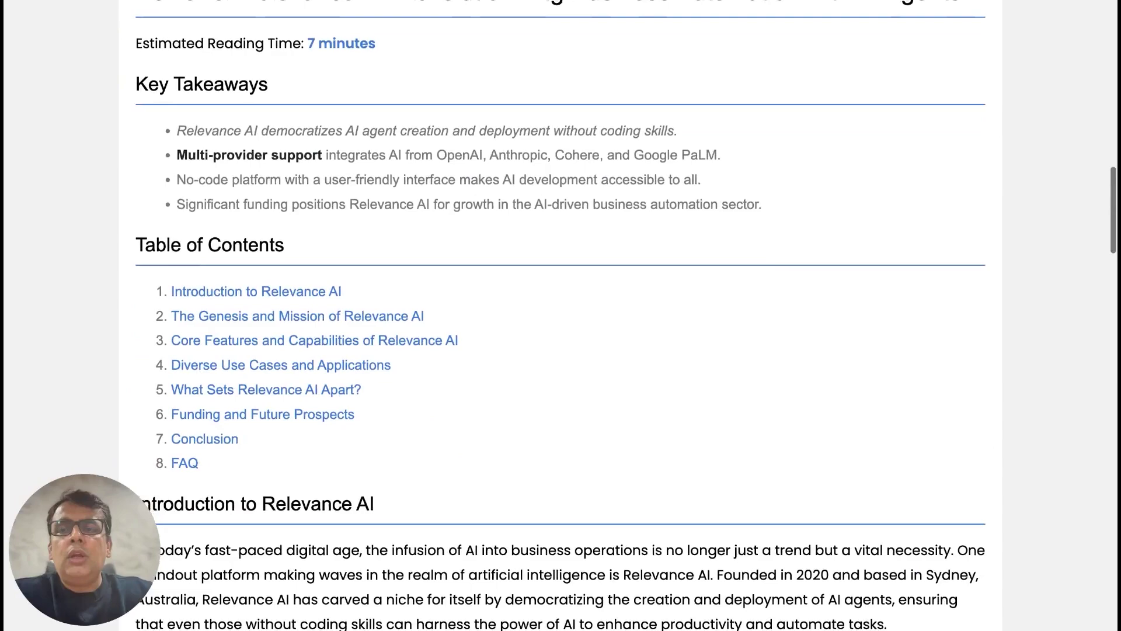
pyautogui.scroll(-9, 561, 316)
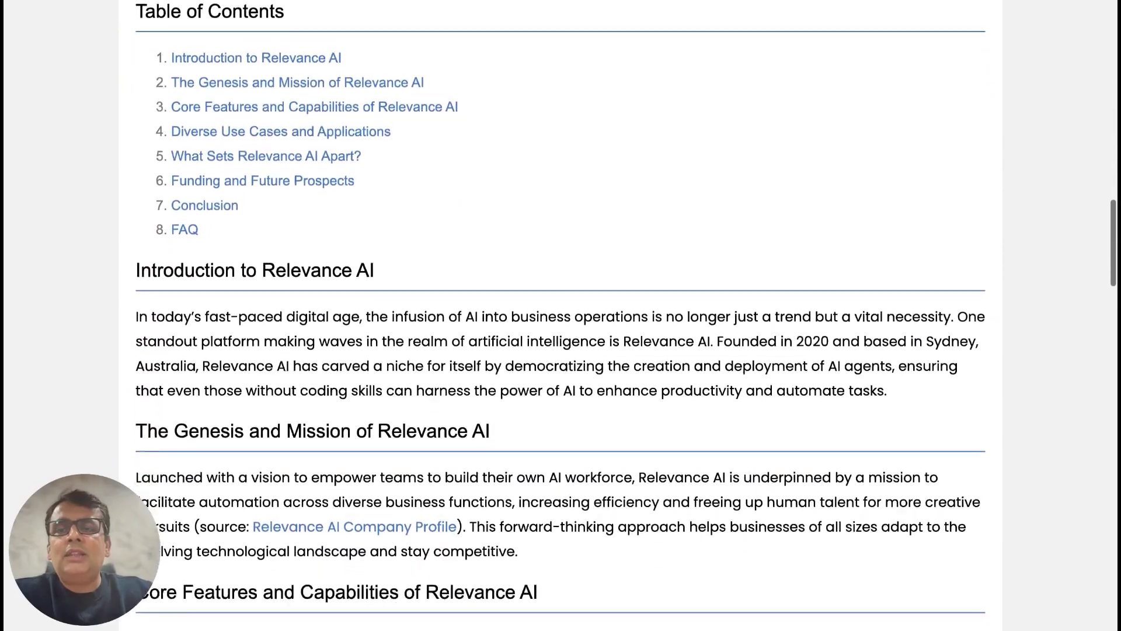
pyautogui.scroll(-8, 561, 315)
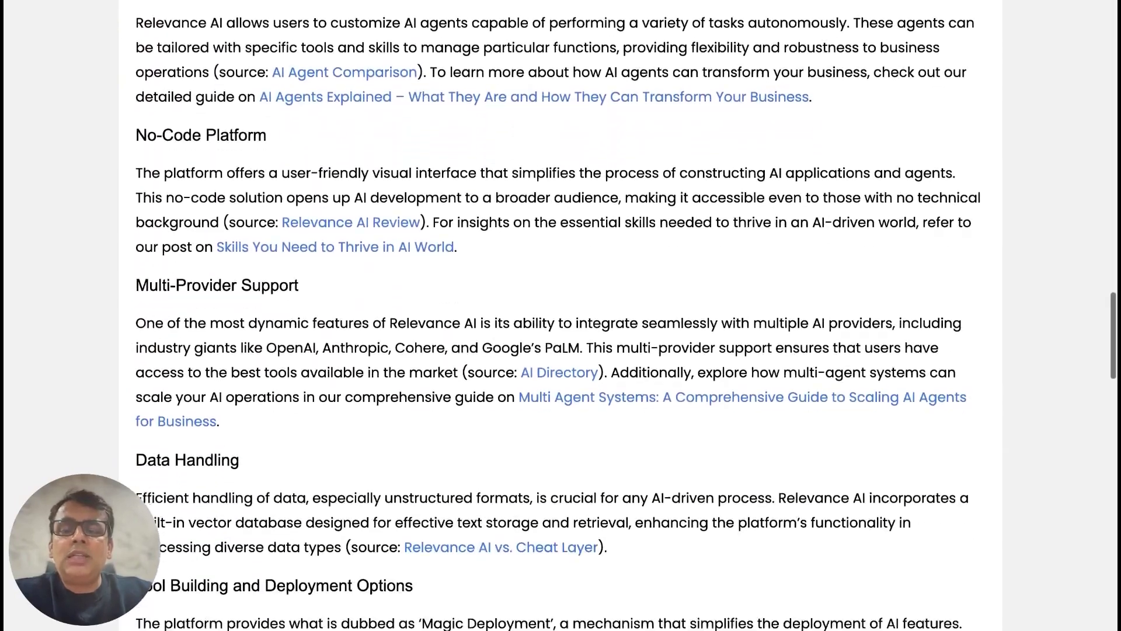
pyautogui.scroll(-4, 561, 315)
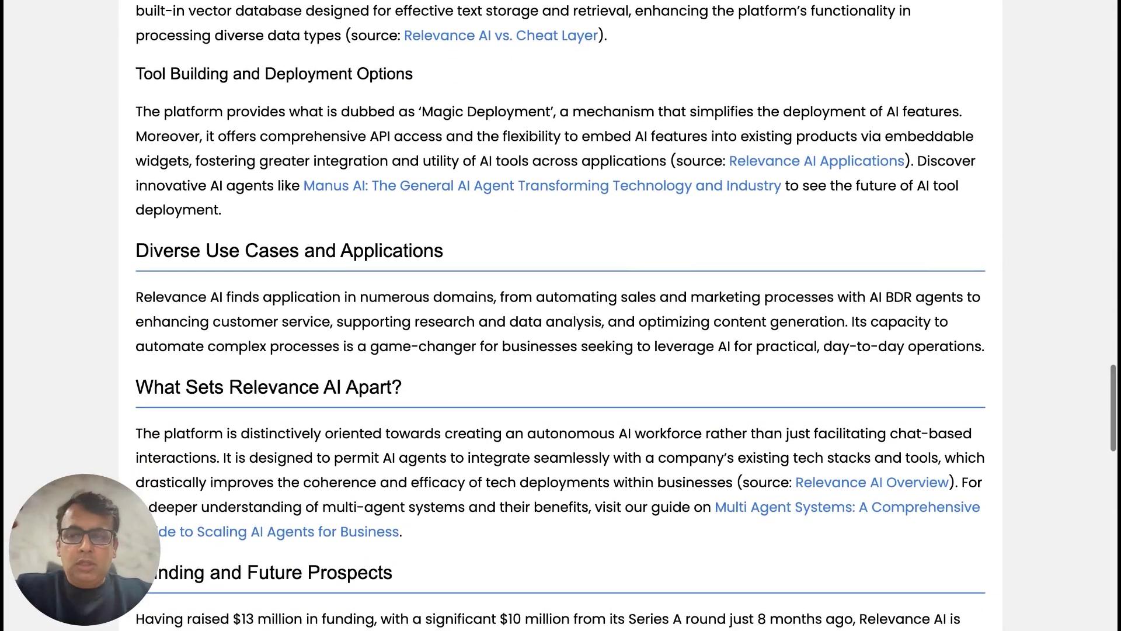
pyautogui.scroll(-2, 561, 315)
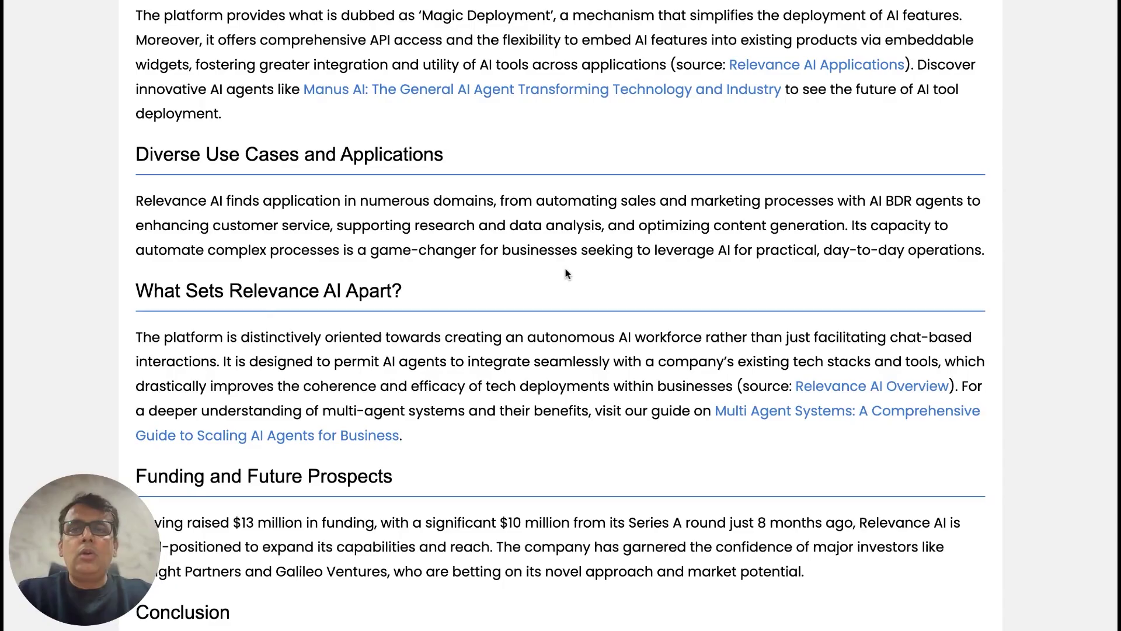
pyautogui.scroll(-5, 566, 273)
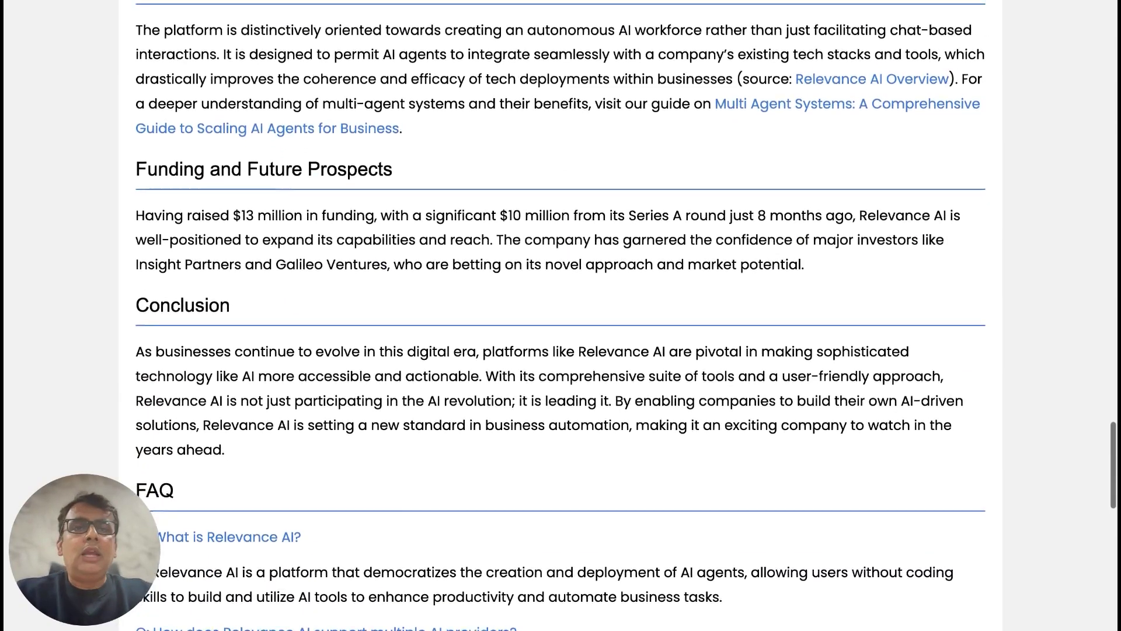
pyautogui.scroll(10, 561, 315)
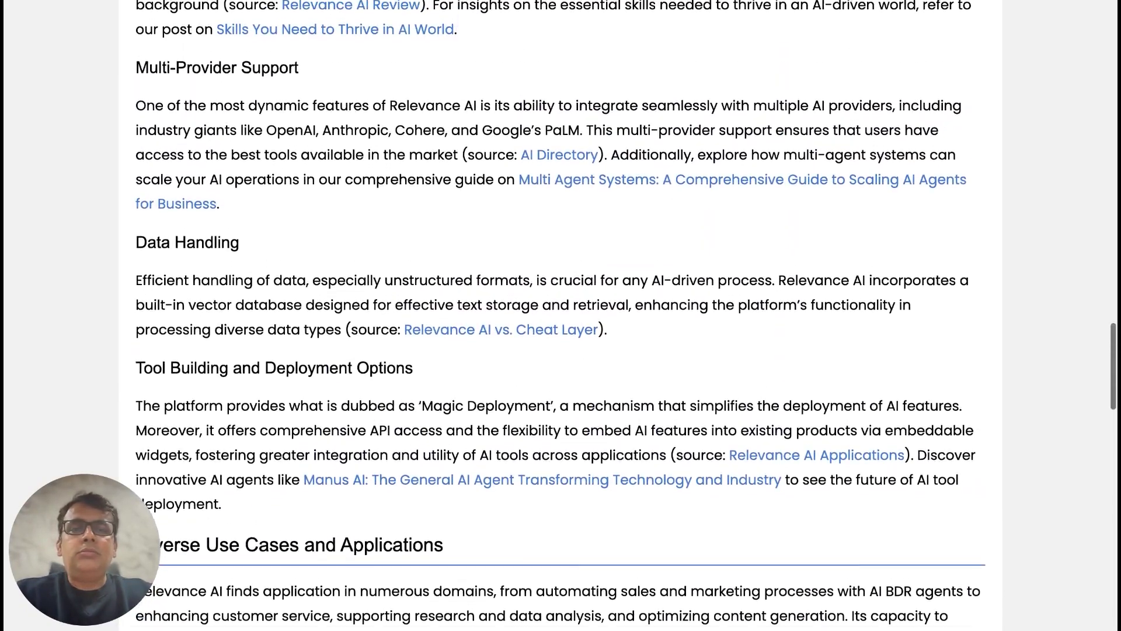
pyautogui.scroll(4, 643, 269)
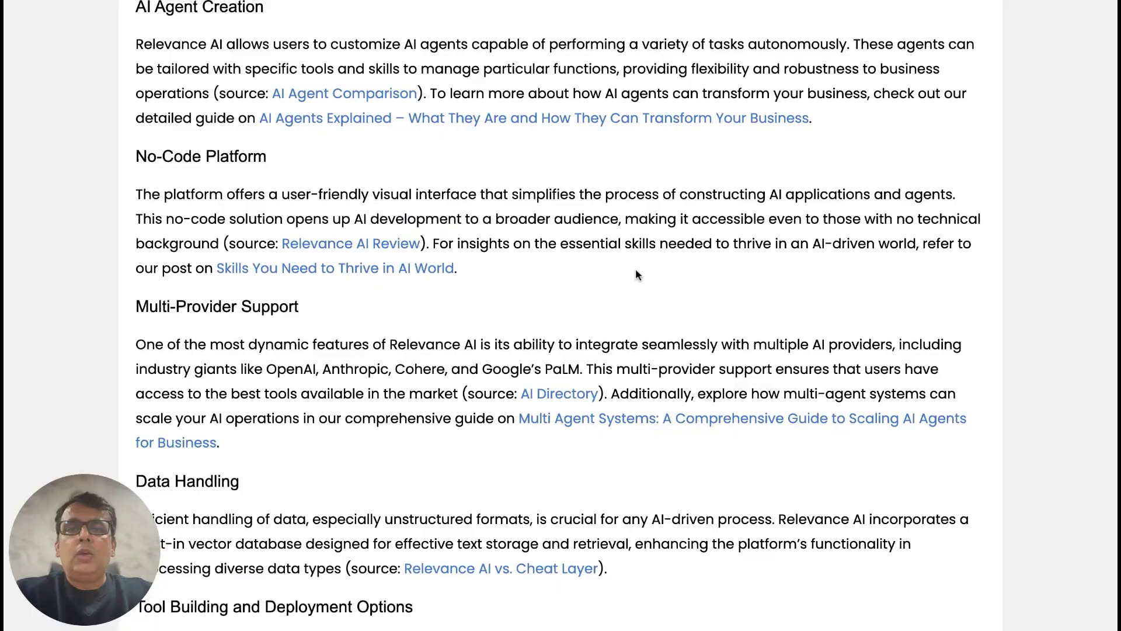
# Open the linked 'AI Agents Explained – What They Are…' post and scroll through it and back to the top
pyautogui.click(546, 120)
pyautogui.scroll(-15, 601, 272)
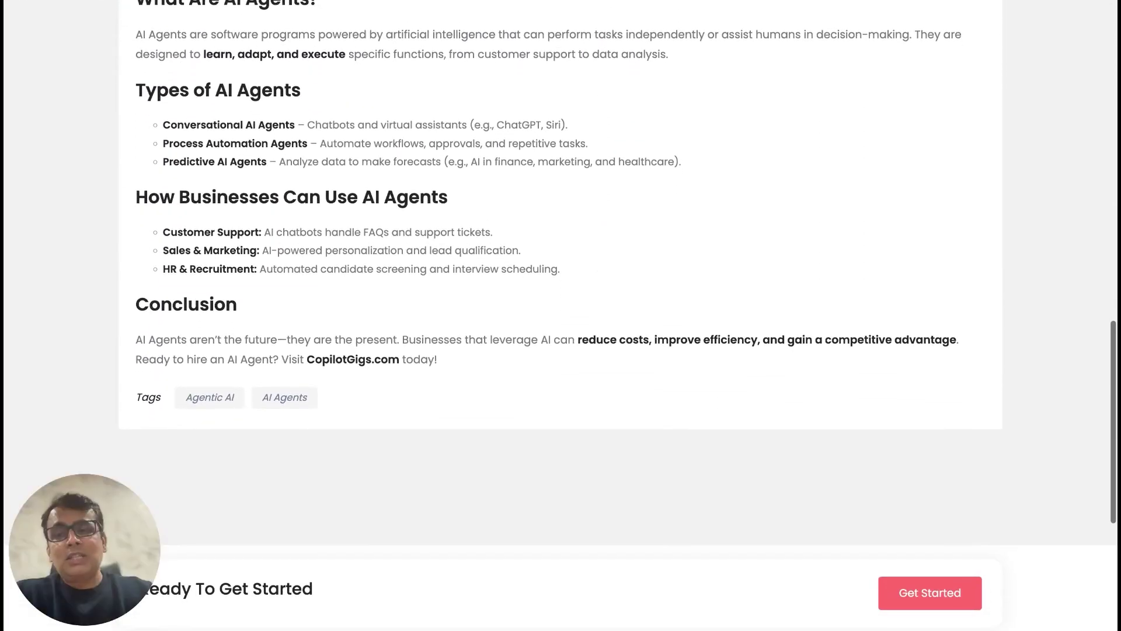
pyautogui.scroll(5, 561, 316)
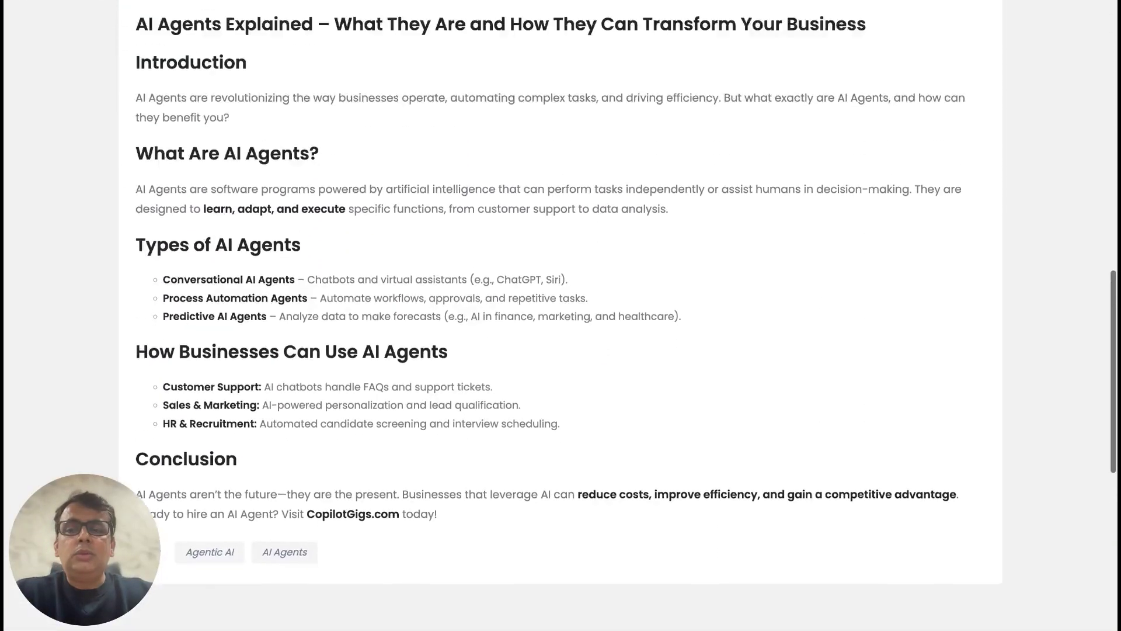
pyautogui.scroll(-1, 560, 316)
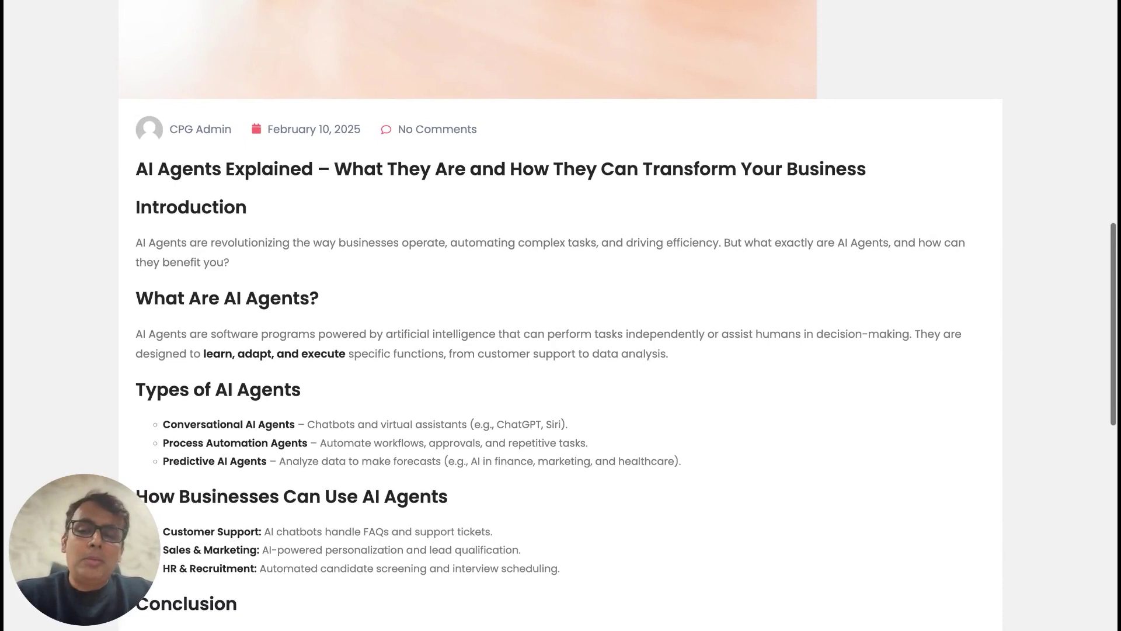
pyautogui.scroll(-4, 560, 315)
pyautogui.scroll(-1, 561, 315)
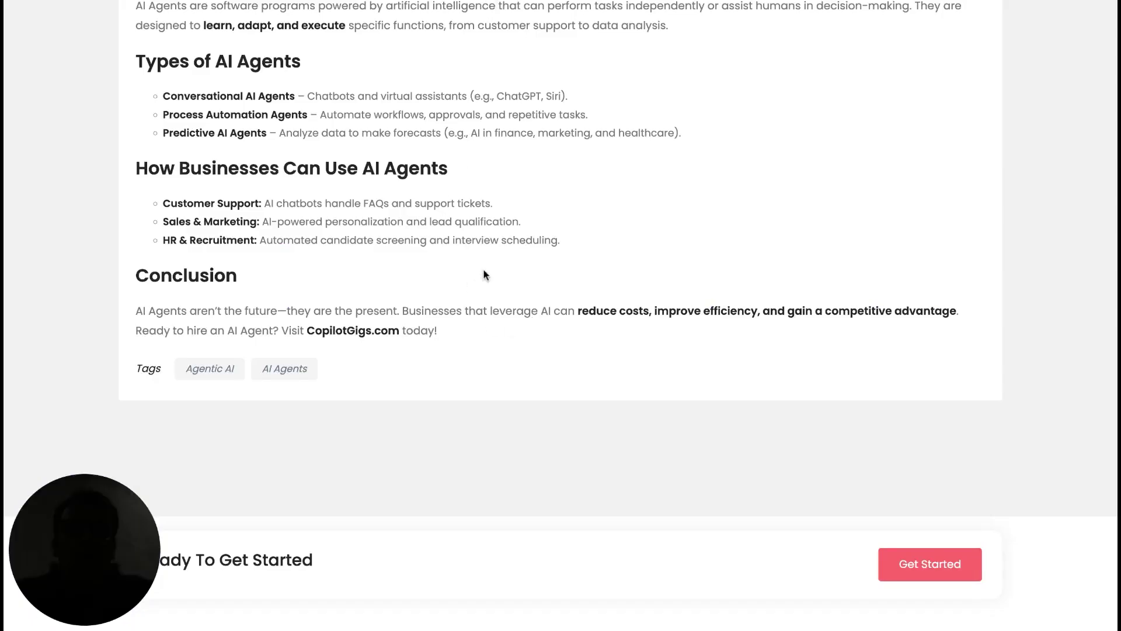
pyautogui.scroll(20, 484, 276)
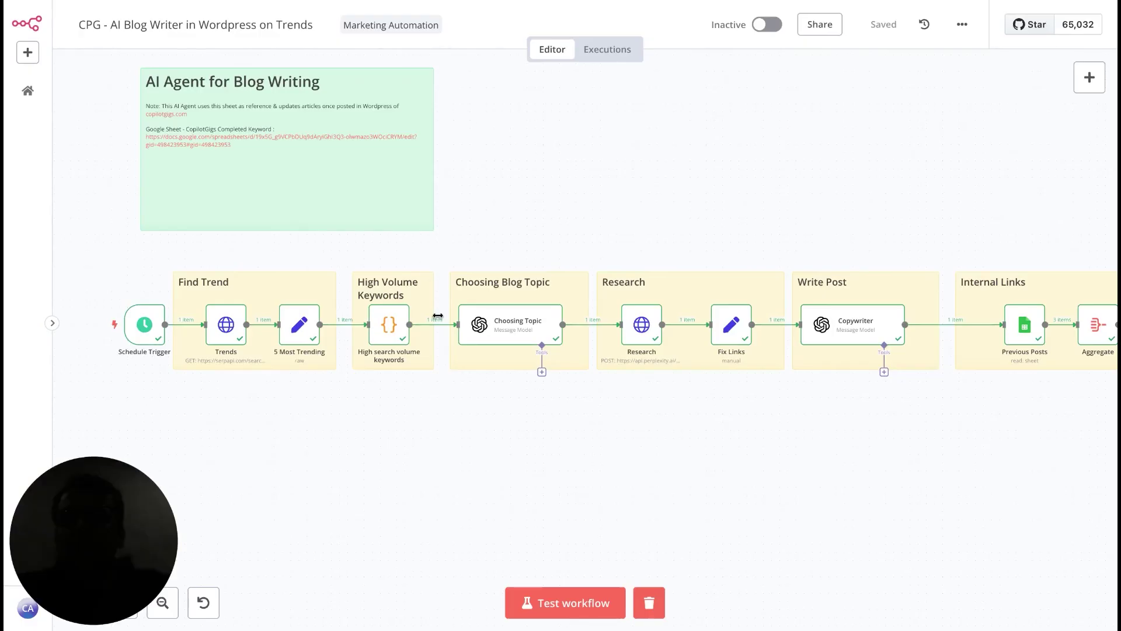
# Open the Trends node's parameters and output from its action menu
pyautogui.scroll(3, 439, 313)
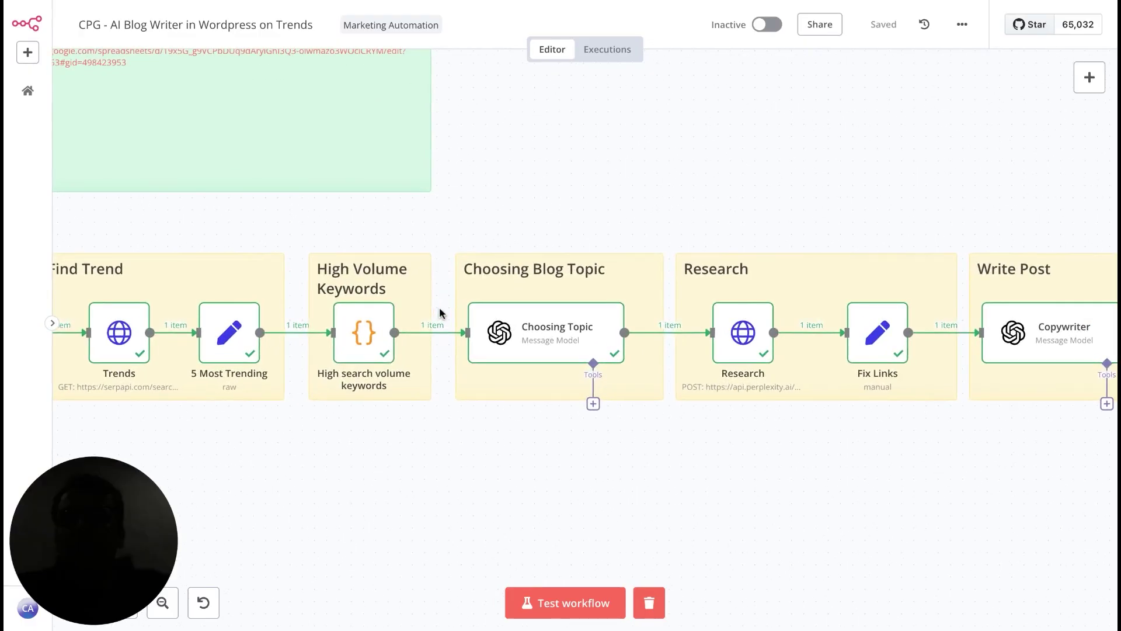
pyautogui.hscroll(-5, 439, 313)
pyautogui.moveTo(243, 345)
pyautogui.scroll(3, 243, 344)
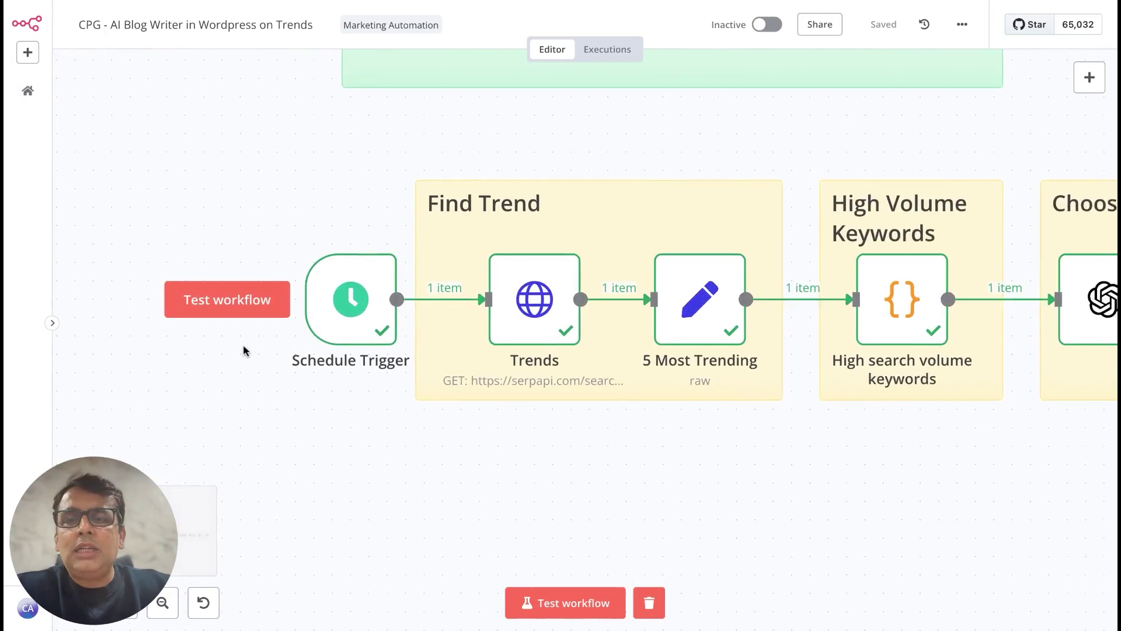
pyautogui.hscroll(5, 243, 348)
pyautogui.moveTo(361, 250)
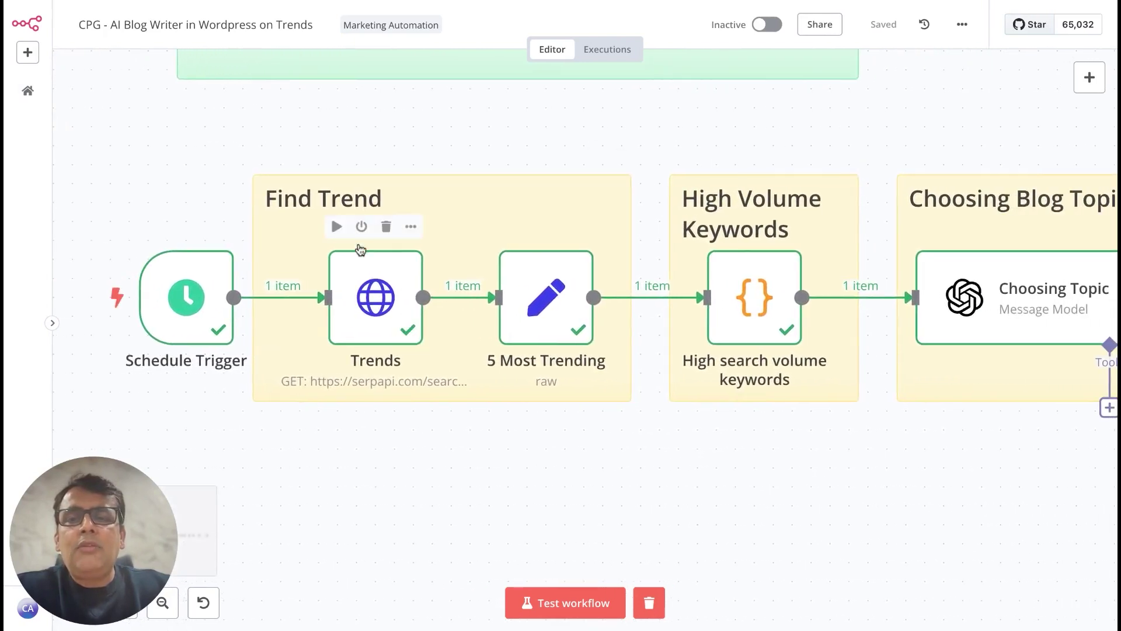
pyautogui.click(411, 229)
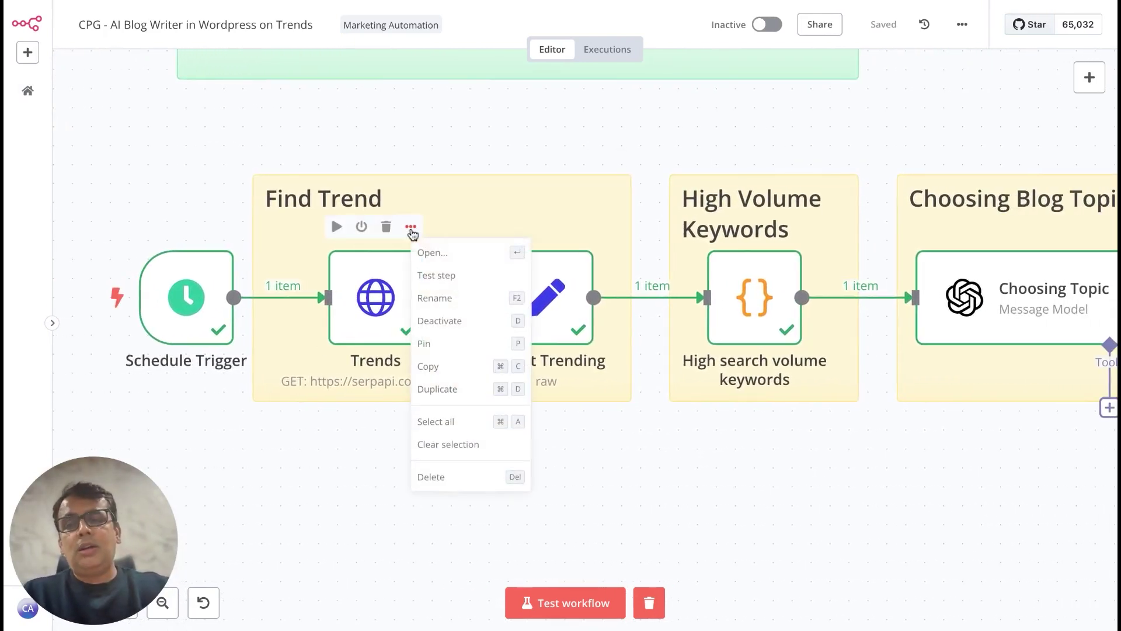
pyautogui.click(435, 252)
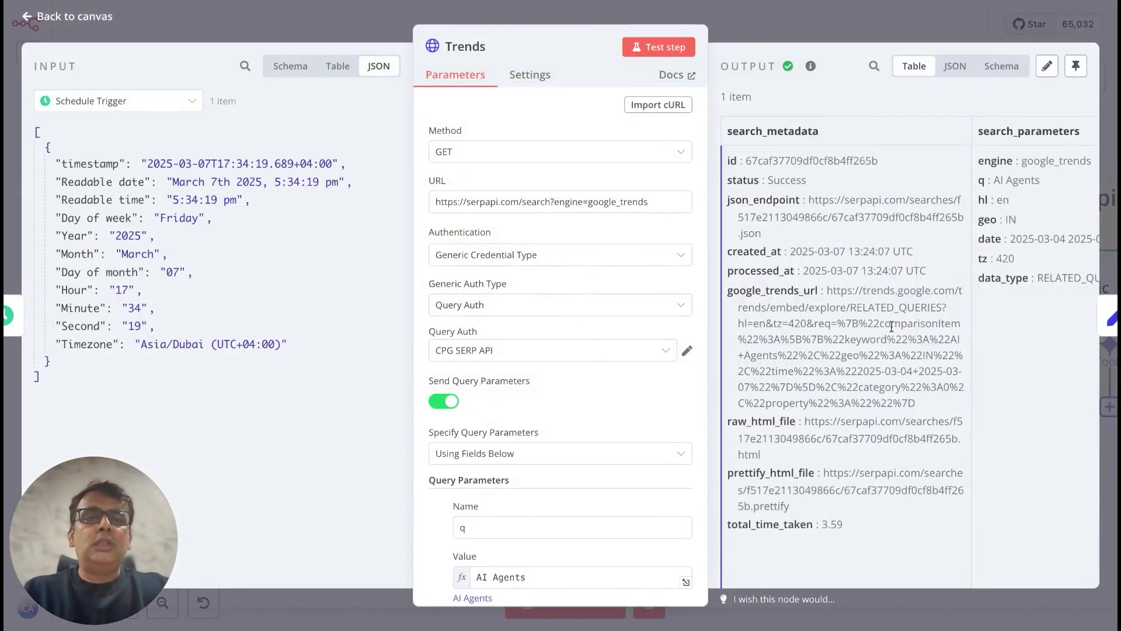
# Replace the geo query value IN with US and rerun the Trends step
pyautogui.hscroll(5, 892, 327)
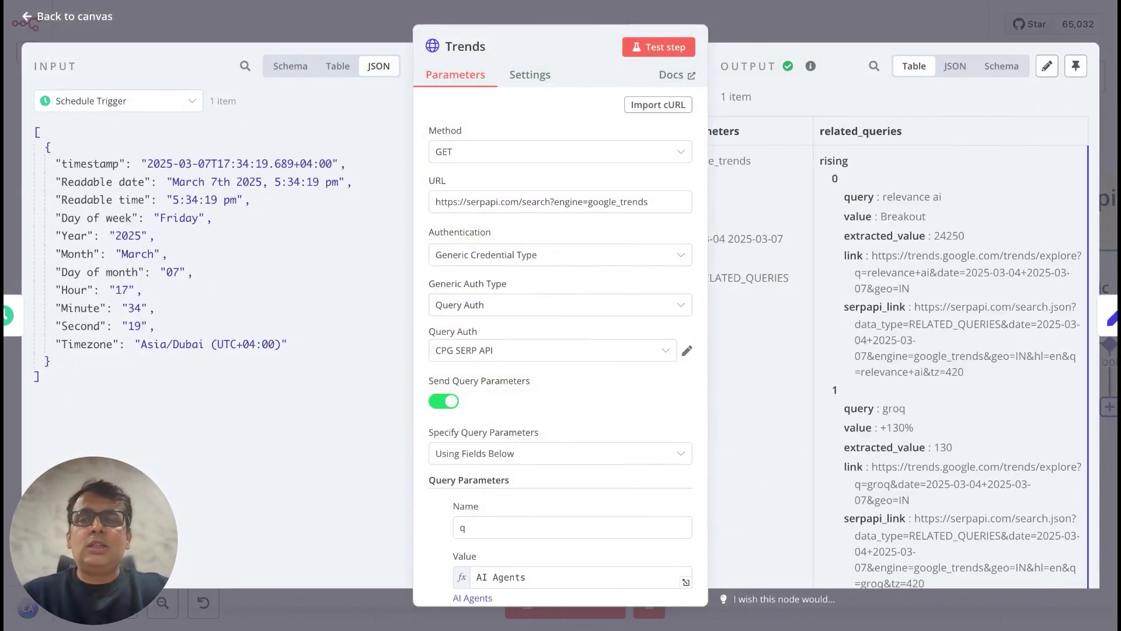
pyautogui.scroll(-5, 948, 345)
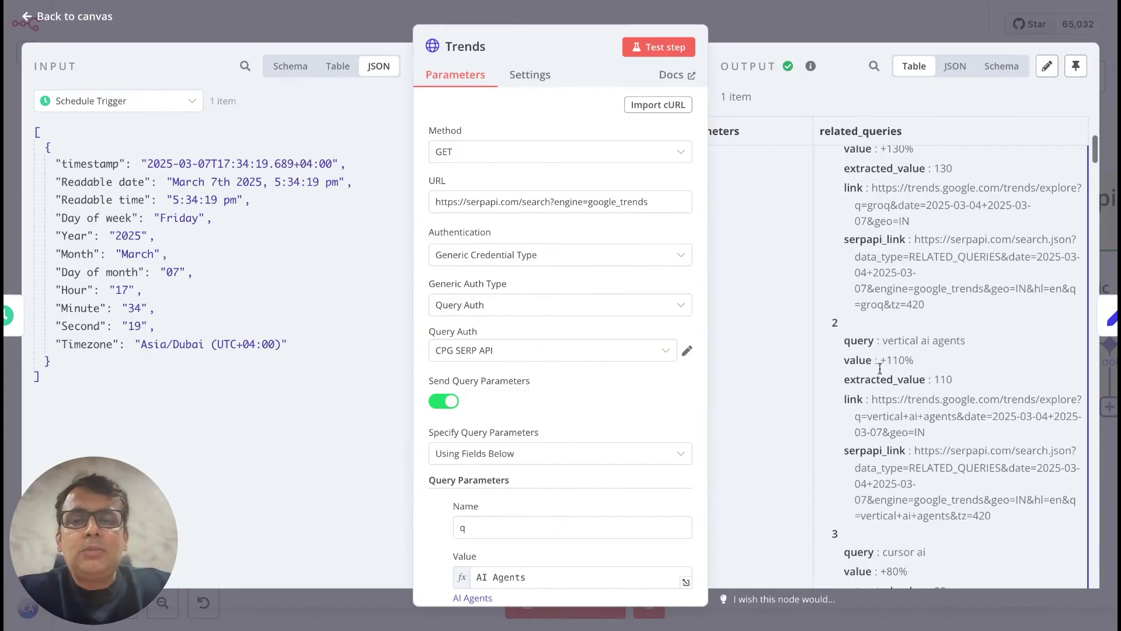
pyautogui.scroll(-5, 549, 376)
pyautogui.scroll(-1, 549, 377)
pyautogui.click(488, 419)
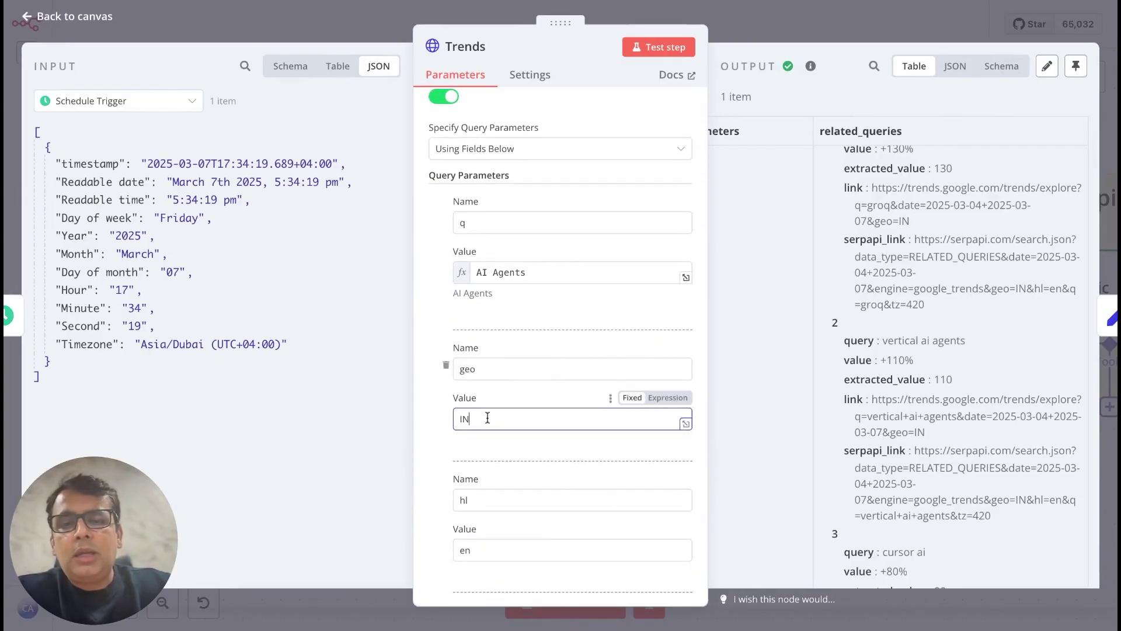
pyautogui.press('BackSpace')
pyautogui.press('BackSpace')
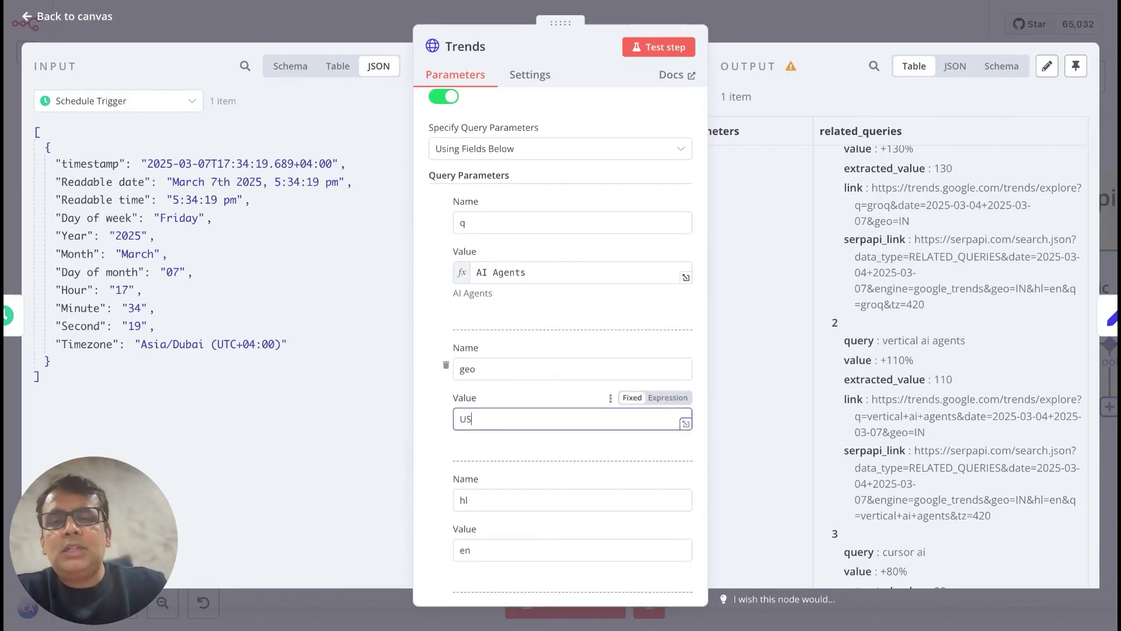
pyautogui.click(649, 50)
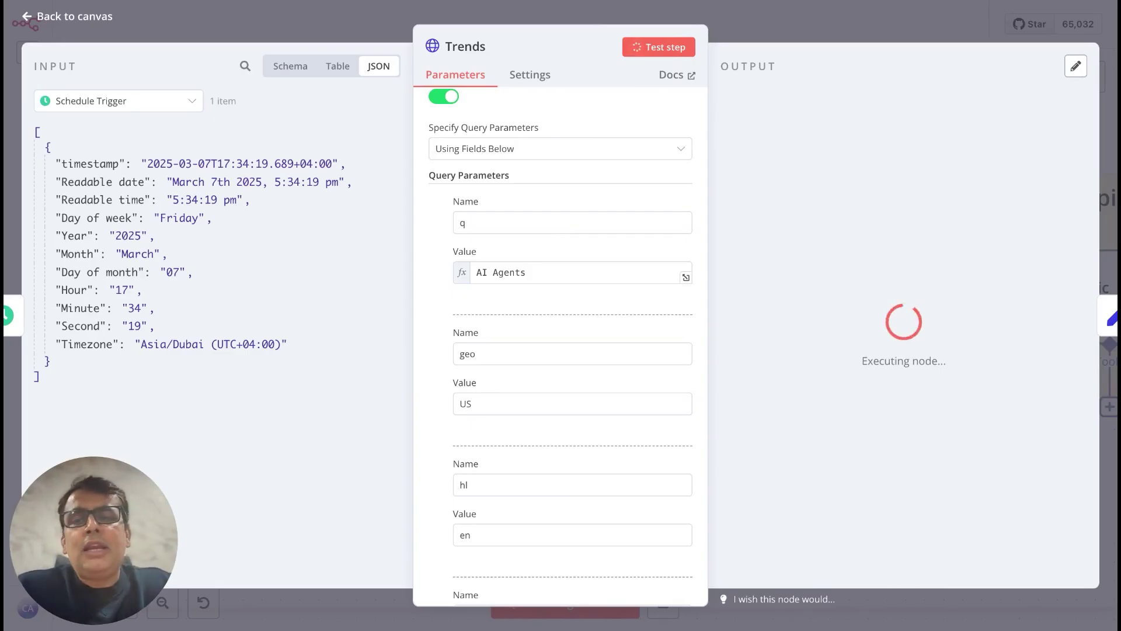
# Scroll the Trends output through related_queries, highlighting the top rising query 'manus'
pyautogui.scroll(-6, 523, 398)
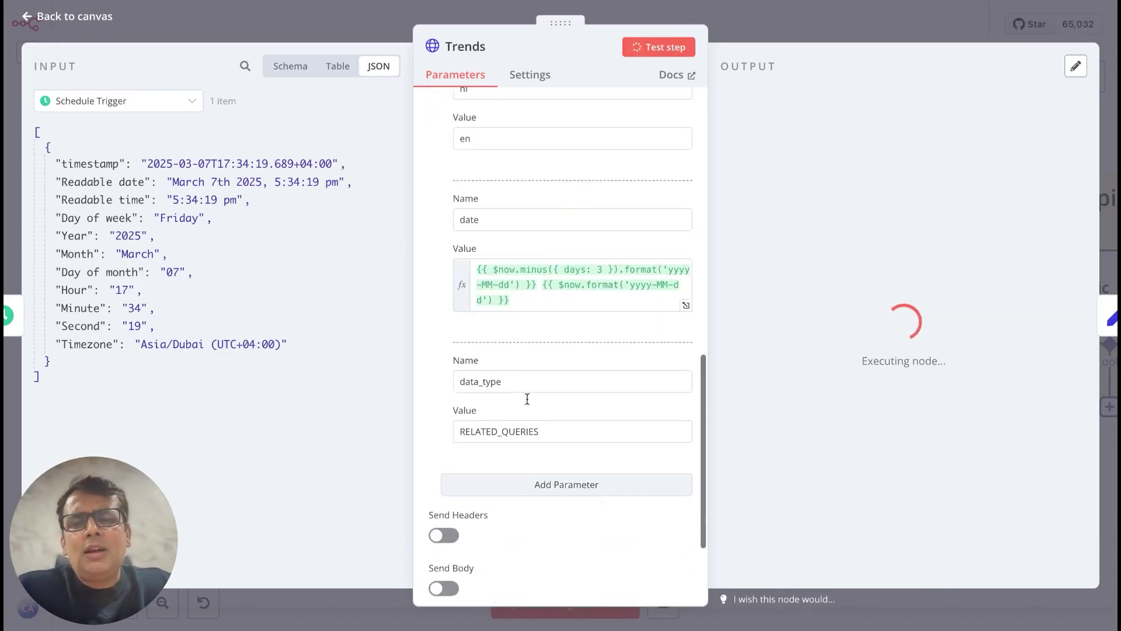
pyautogui.scroll(-2, 527, 399)
pyautogui.scroll(10, 527, 399)
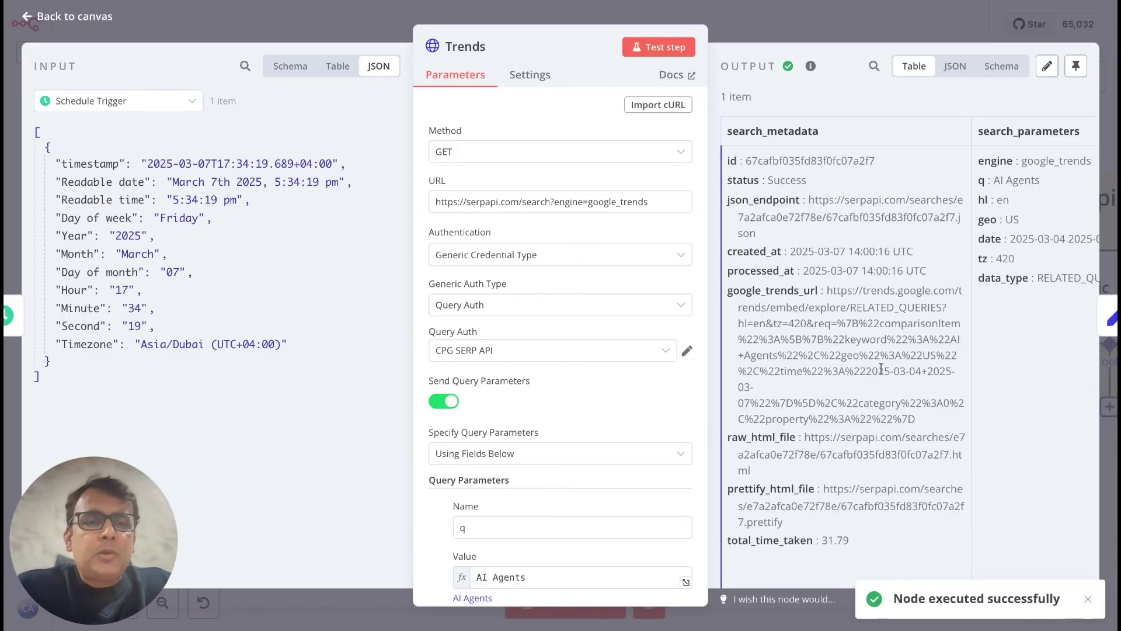
pyautogui.hscroll(5, 881, 368)
pyautogui.moveTo(937, 202); pyautogui.dragTo(837, 205)
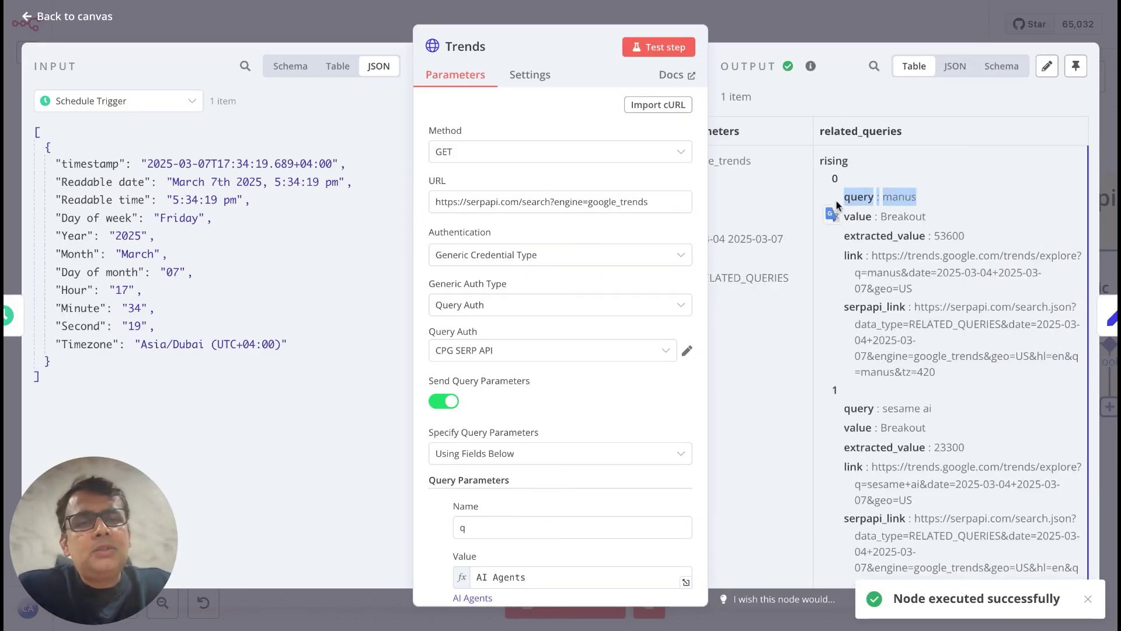
pyautogui.scroll(-8, 924, 330)
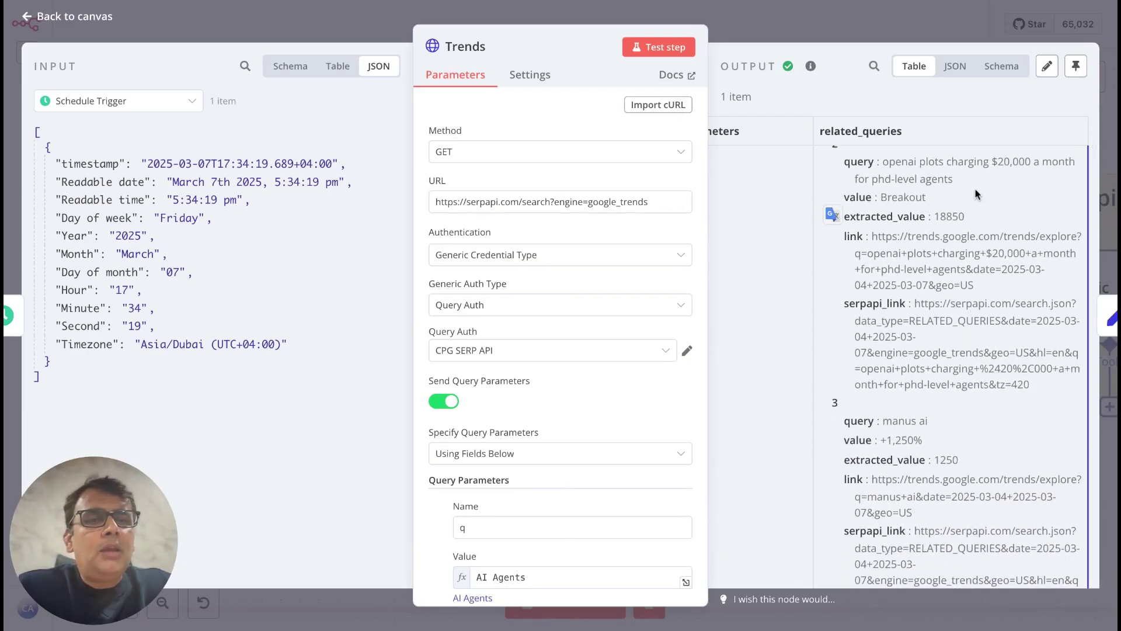
pyautogui.scroll(-2, 977, 188)
pyautogui.scroll(-5, 976, 186)
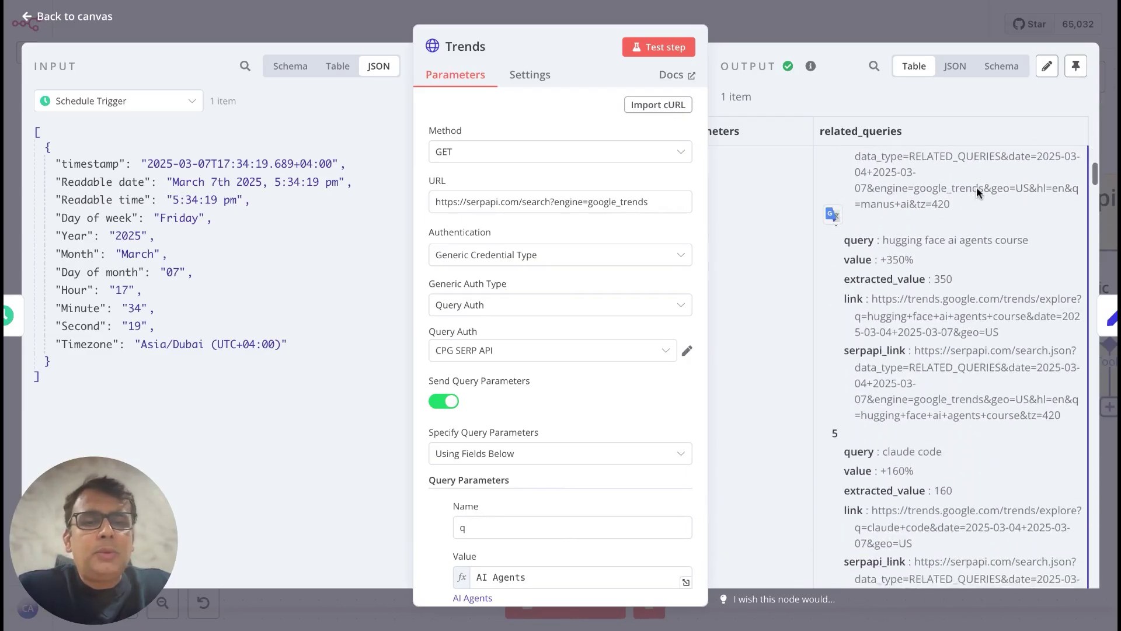
pyautogui.scroll(-6, 966, 279)
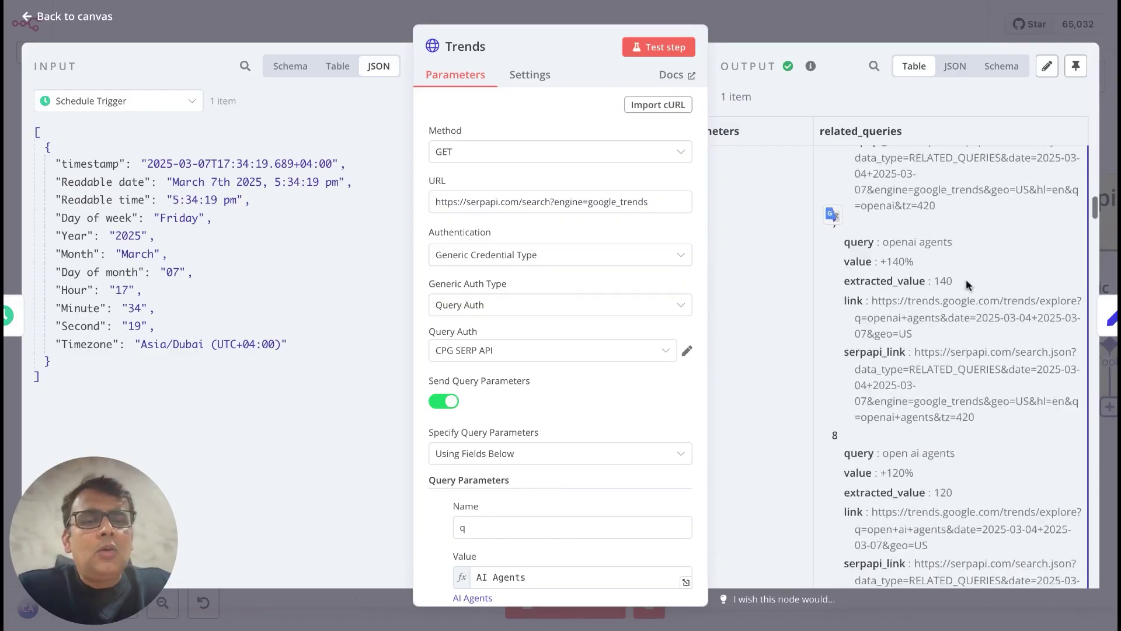
pyautogui.scroll(-5, 966, 278)
# Run the 5 Most Trending node and check its top trending query 'manus'
pyautogui.click(755, 33)
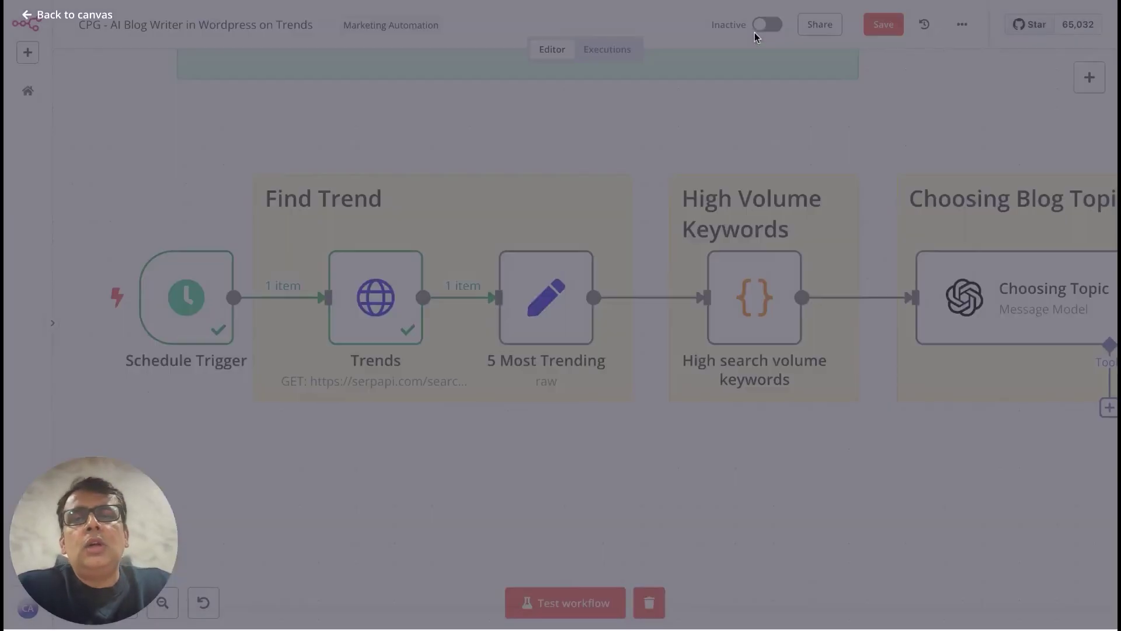
pyautogui.moveTo(566, 200)
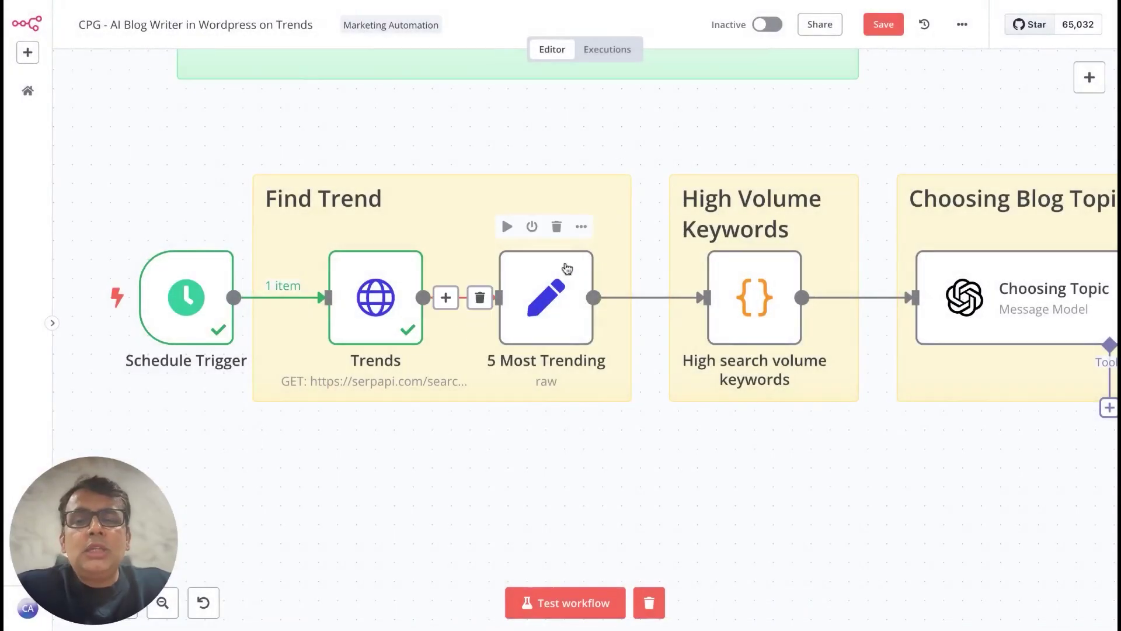
pyautogui.click(582, 229)
pyautogui.click(598, 255)
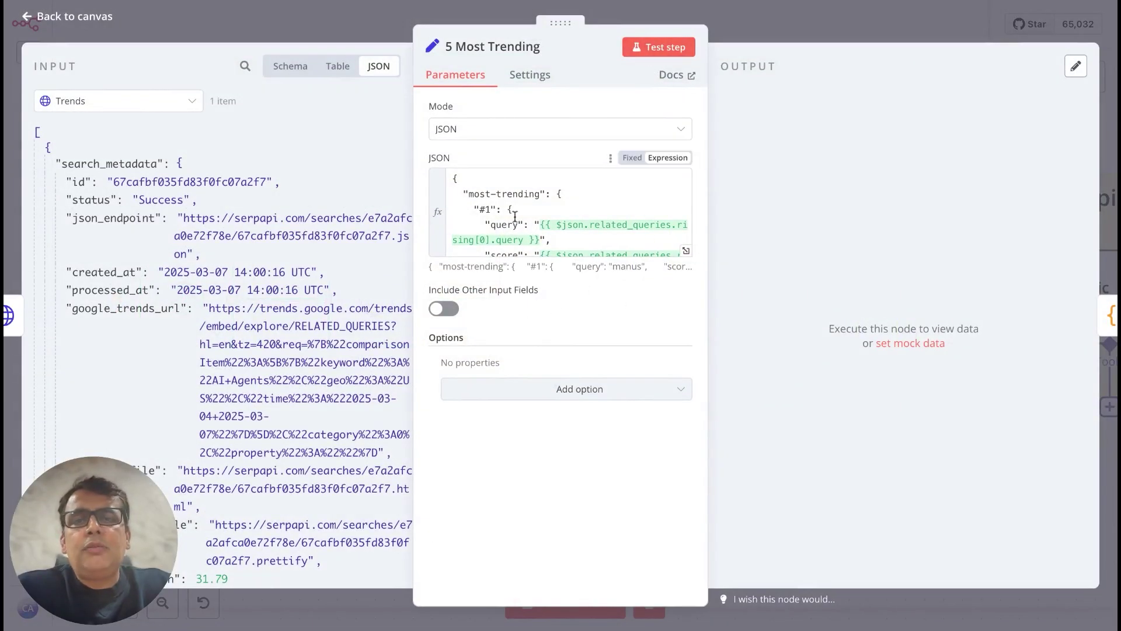
pyautogui.click(659, 52)
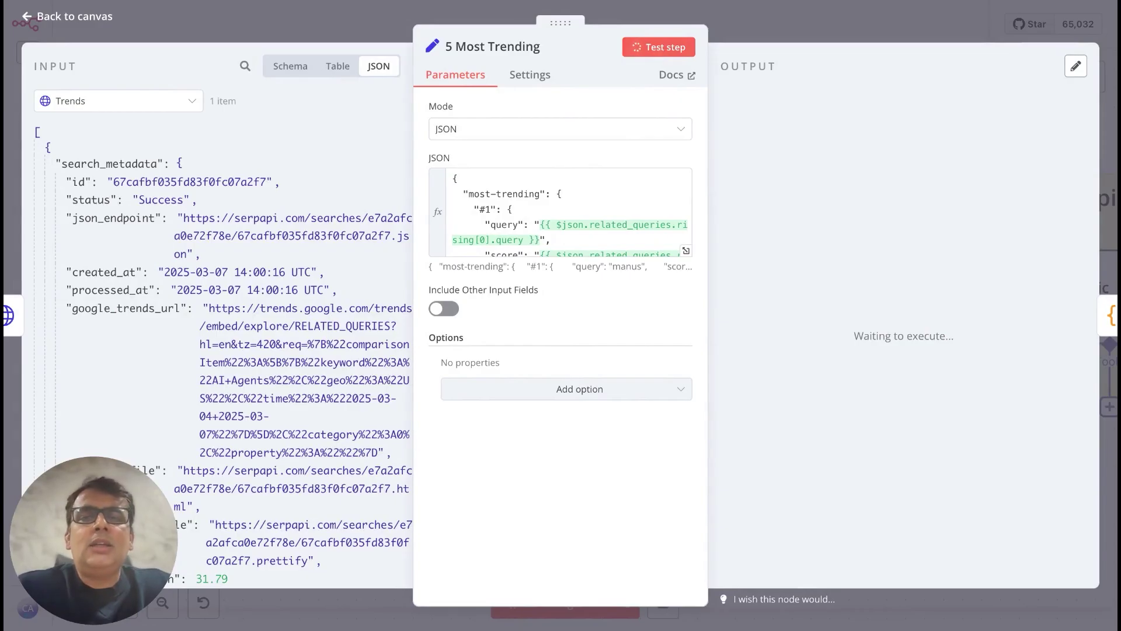
pyautogui.moveTo(813, 178); pyautogui.dragTo(778, 179)
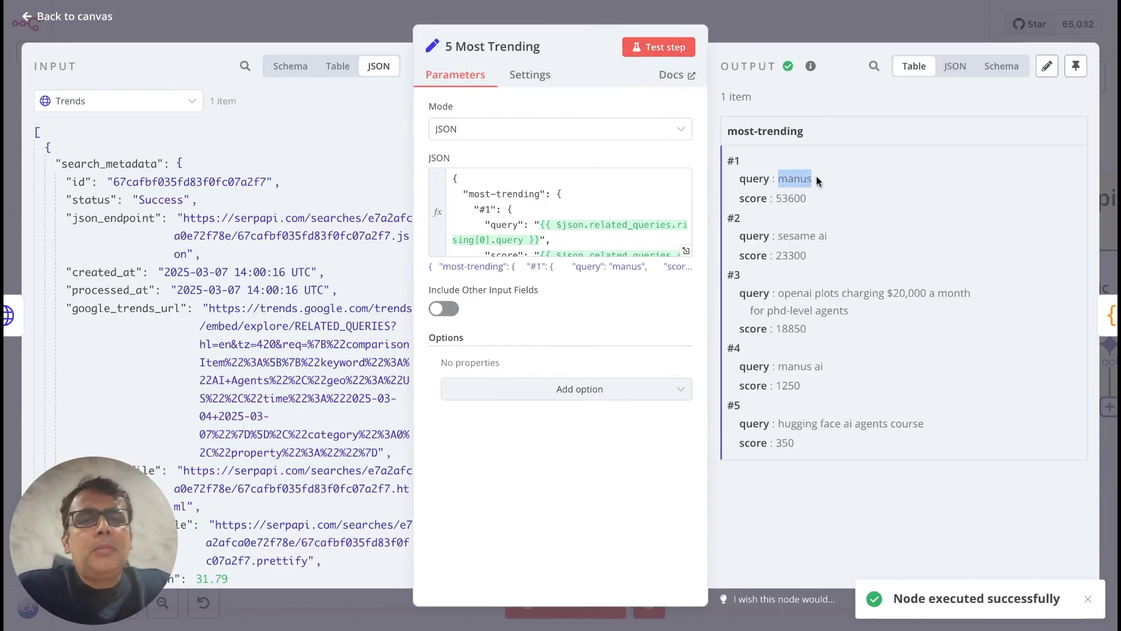
pyautogui.click(740, 33)
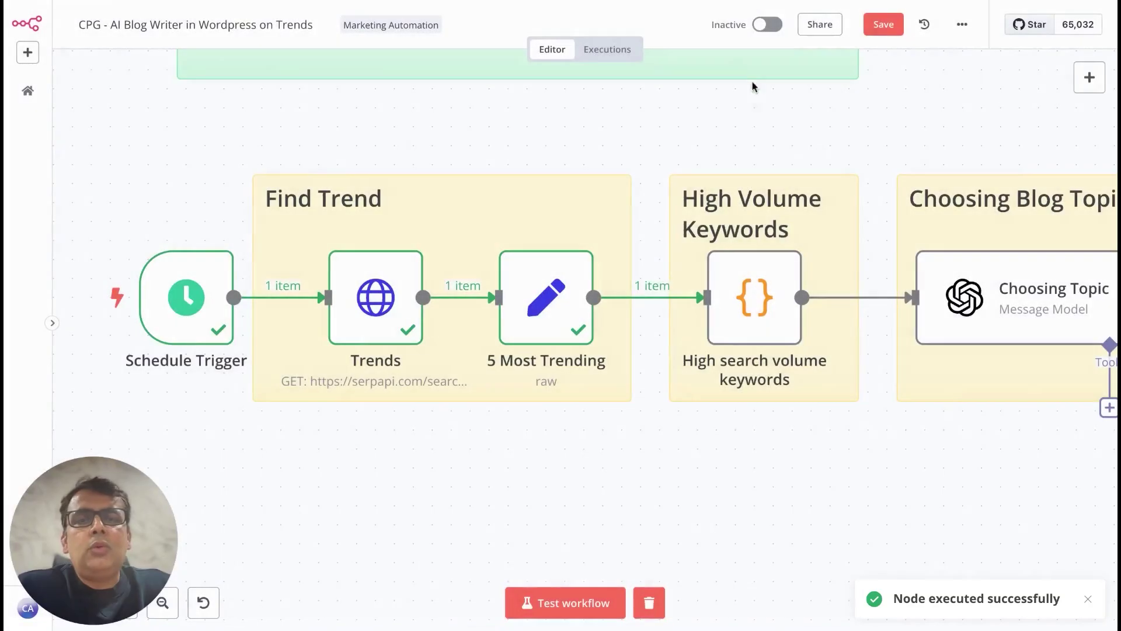
# Run the High search volume keywords node, producing 'agents in ai, ai agent, what are ai agents…'
pyautogui.click(790, 227)
pyautogui.click(812, 251)
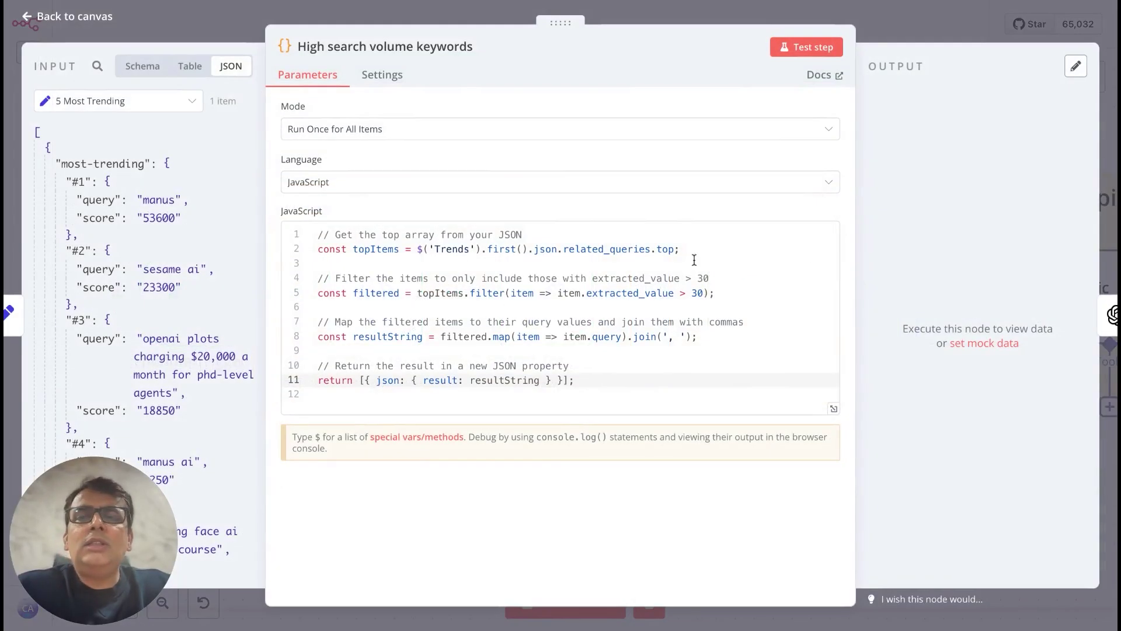
pyautogui.click(807, 47)
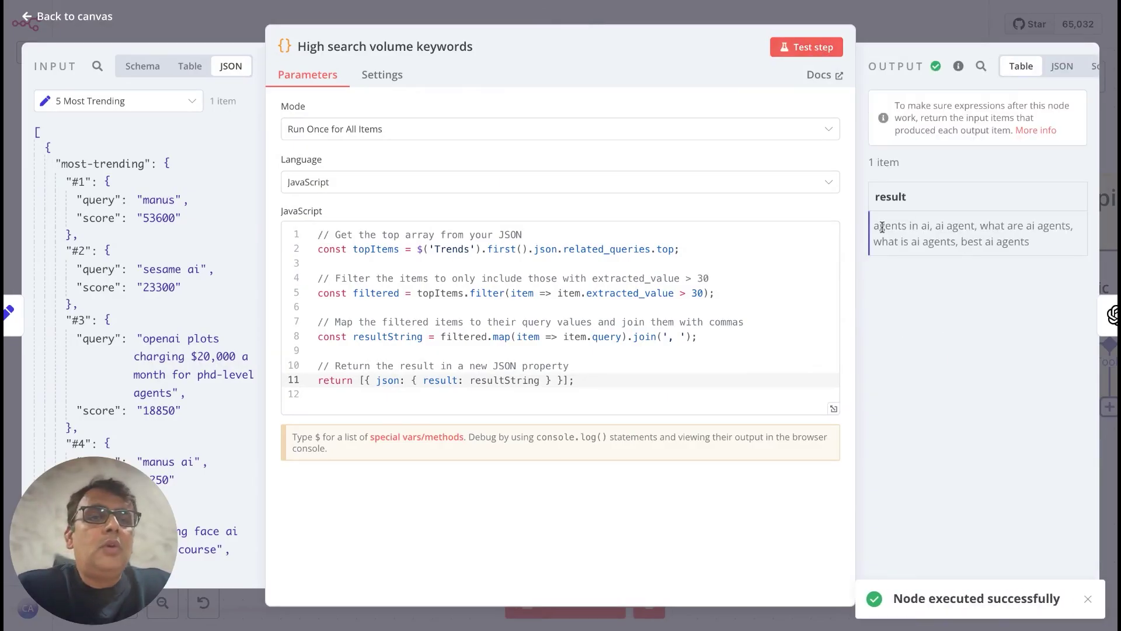
pyautogui.moveTo(873, 228); pyautogui.dragTo(1031, 242)
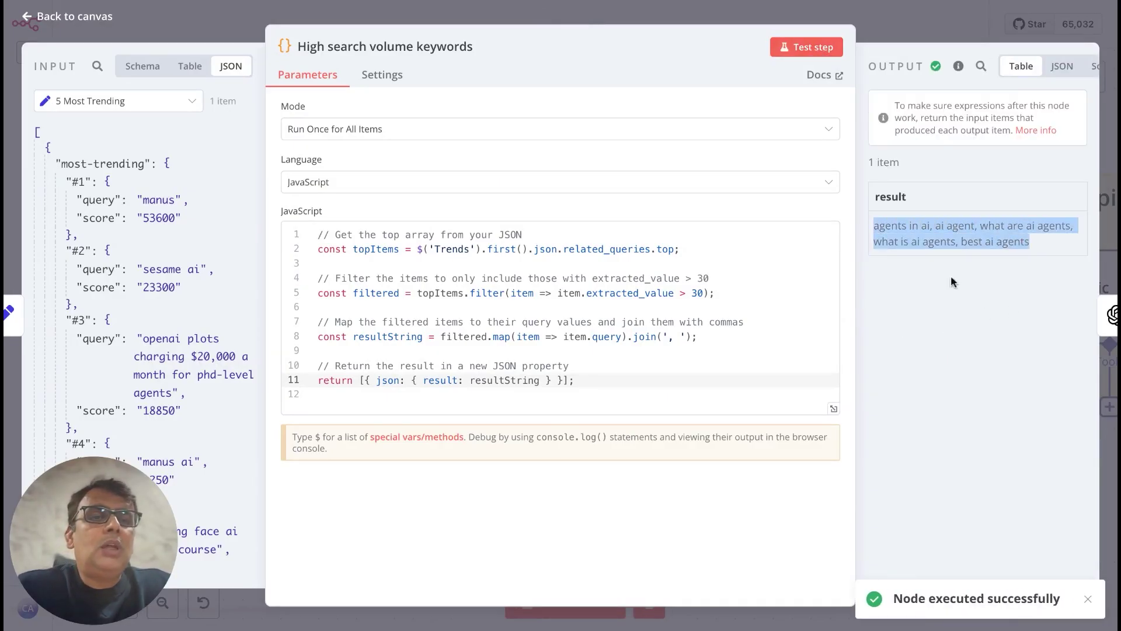
pyautogui.click(891, 31)
# Read the GPT-4.5-PREVIEW Choosing Topic node's full prompt in the Expression editor, then pan to Research
pyautogui.hscroll(8, 817, 350)
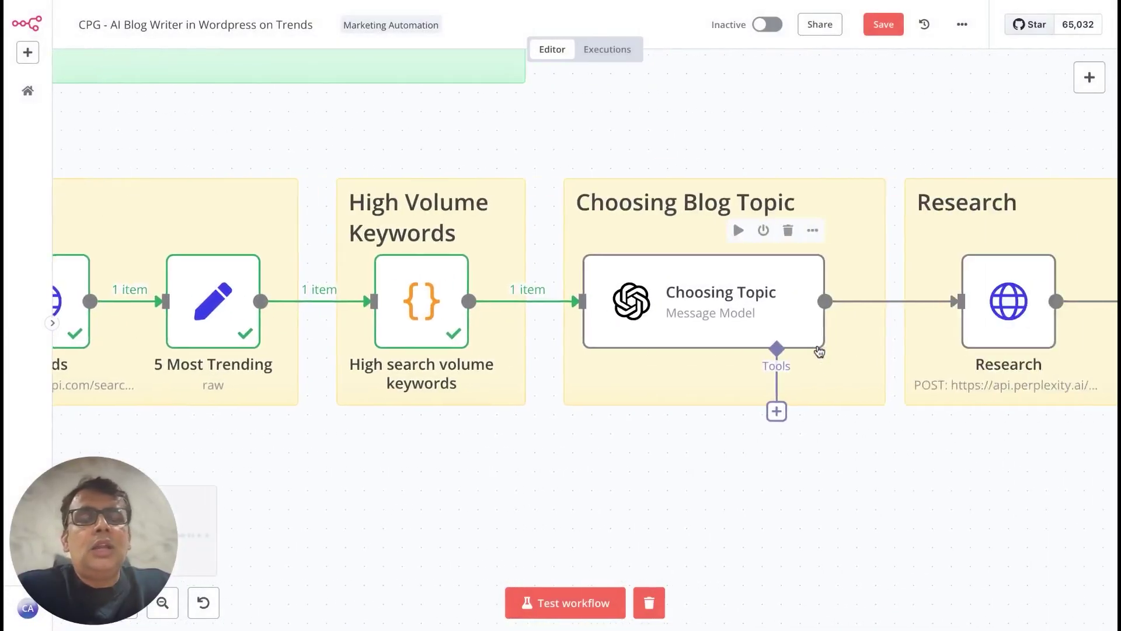
pyautogui.hscroll(3, 820, 350)
pyautogui.moveTo(548, 266)
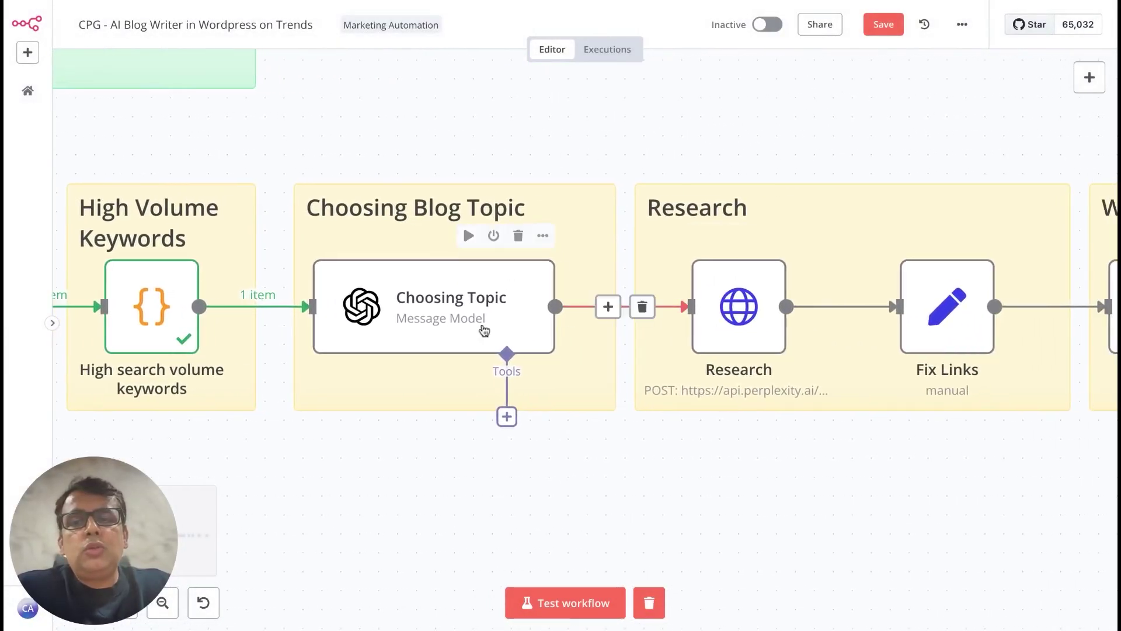
pyautogui.click(544, 237)
pyautogui.click(562, 264)
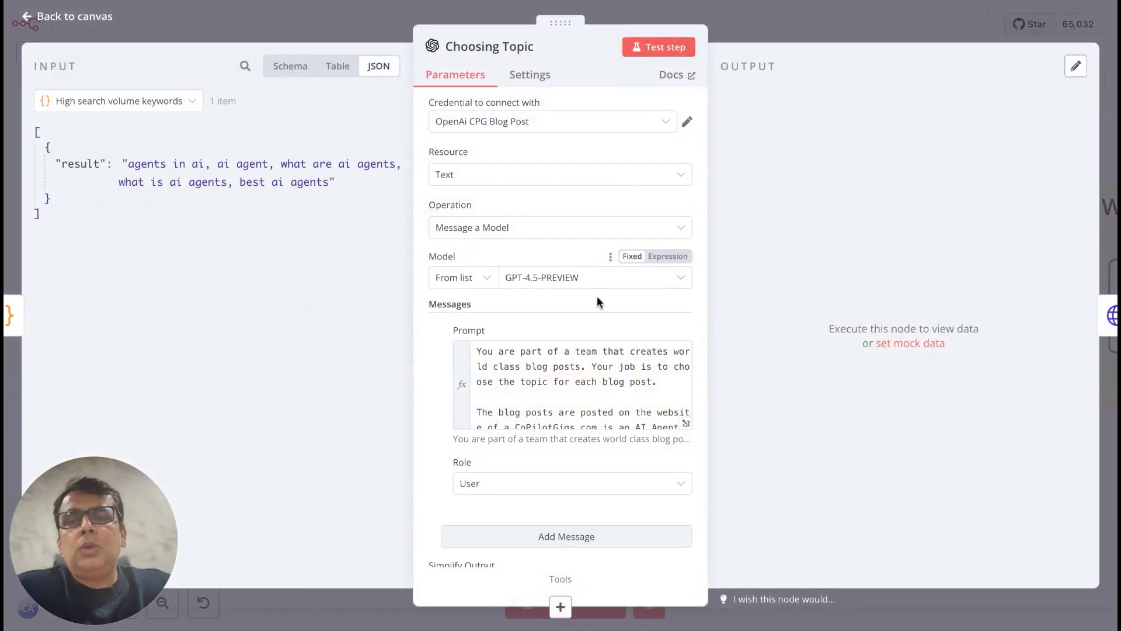
pyautogui.click(682, 424)
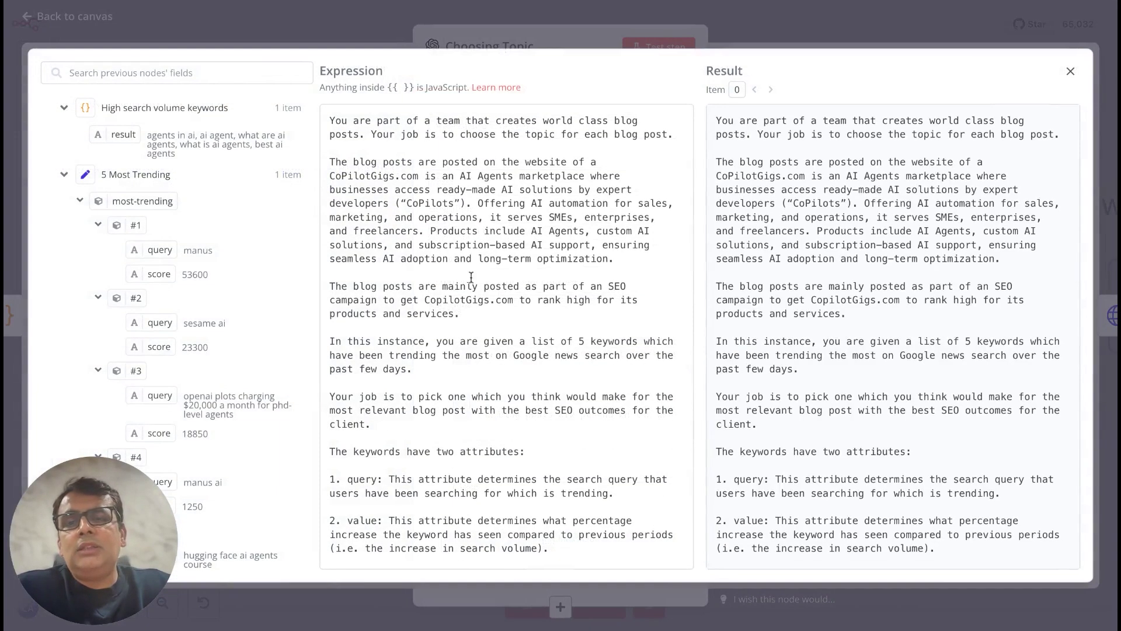
pyautogui.scroll(-6, 536, 362)
pyautogui.scroll(6, 533, 358)
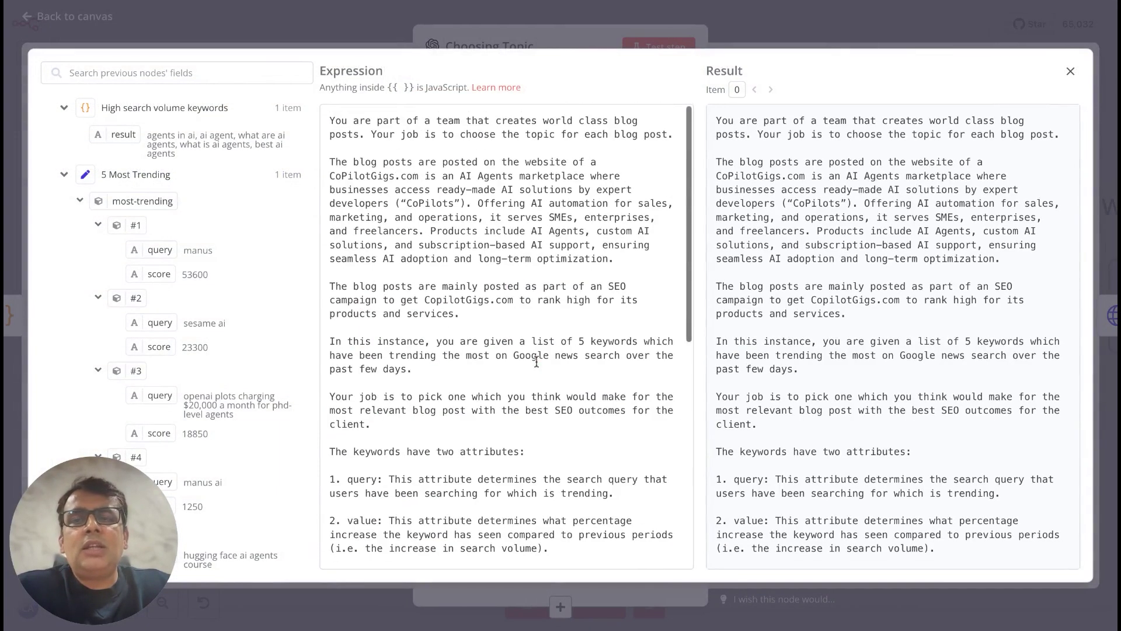
pyautogui.click(763, 34)
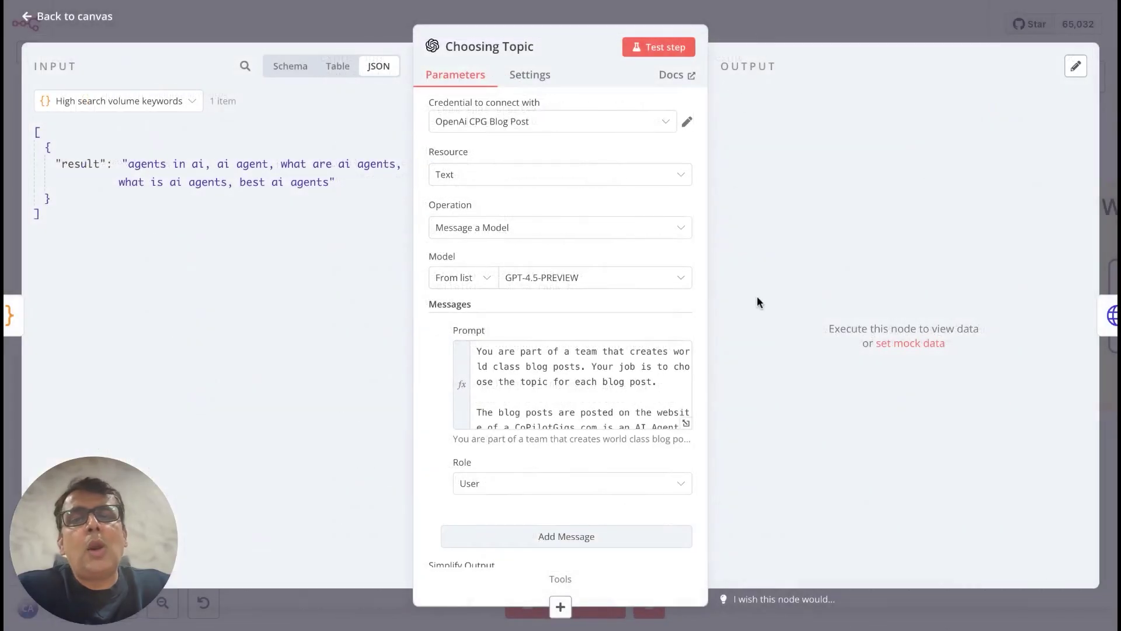
pyautogui.click(761, 31)
pyautogui.hscroll(5, 707, 315)
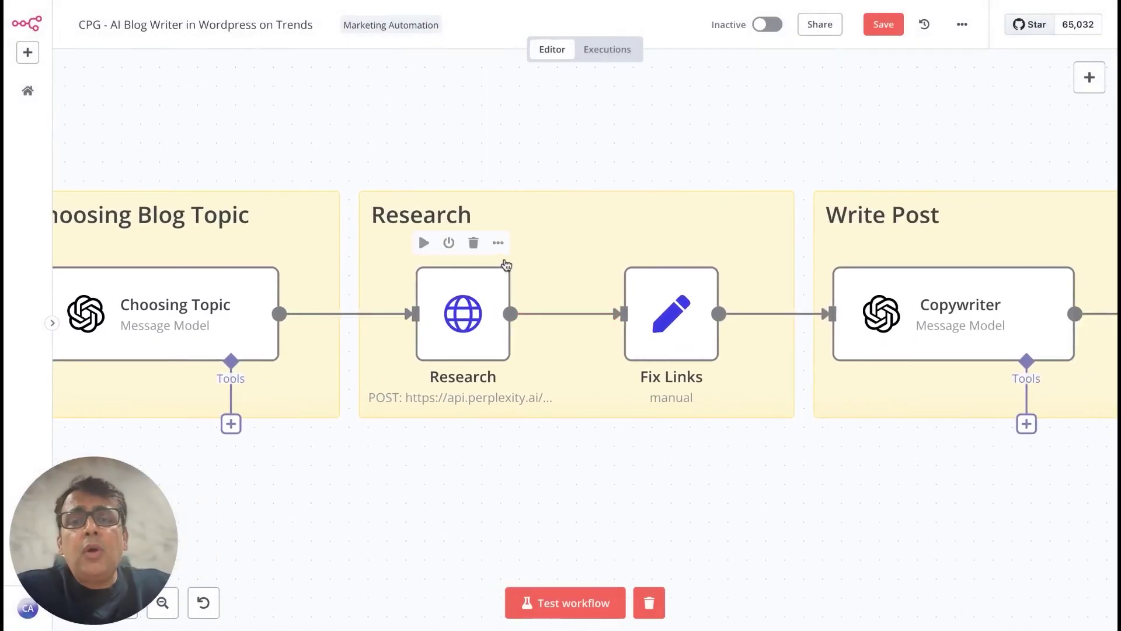
# Review the Research node's sonar-pro Perplexity request and JSON body, then pan toward Write Post
pyautogui.click(498, 243)
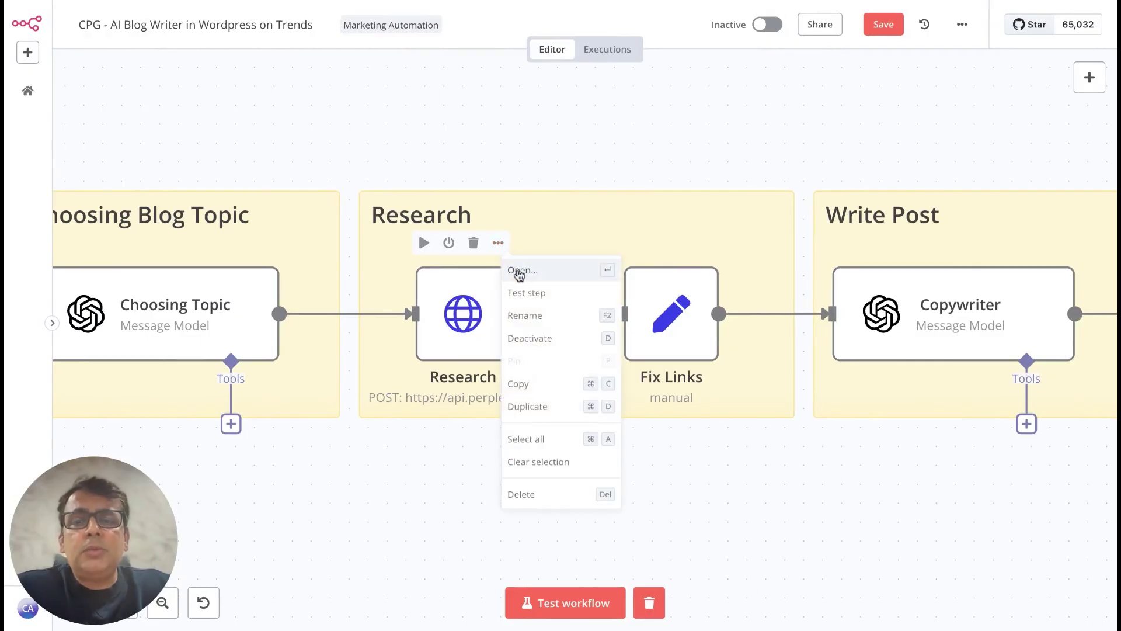
pyautogui.click(519, 270)
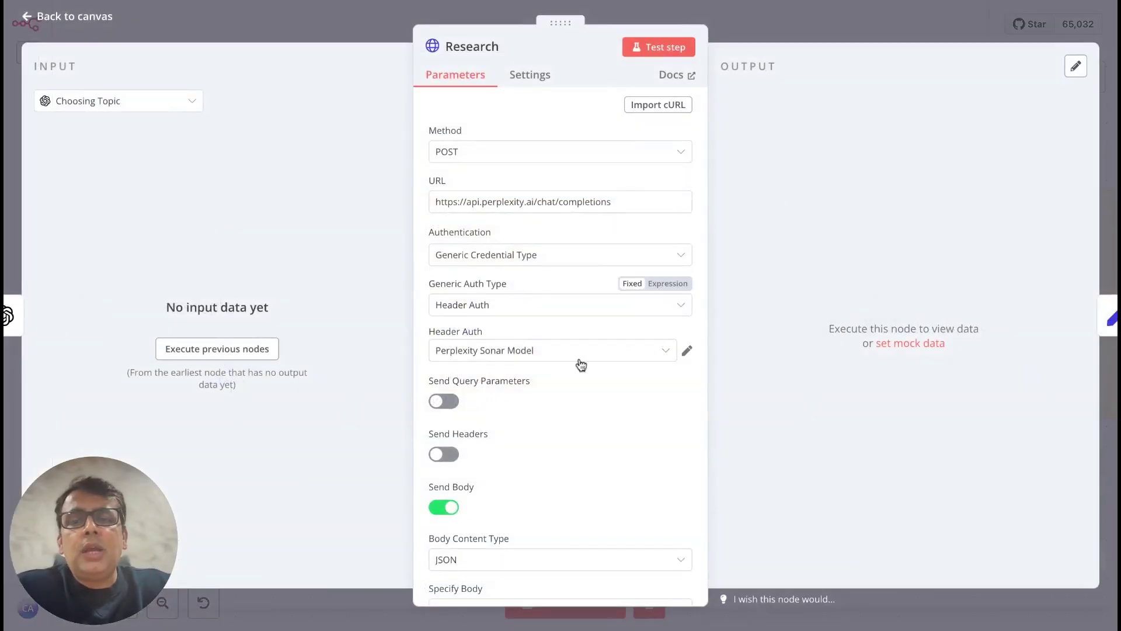
pyautogui.scroll(-2, 580, 365)
pyautogui.scroll(-4, 580, 365)
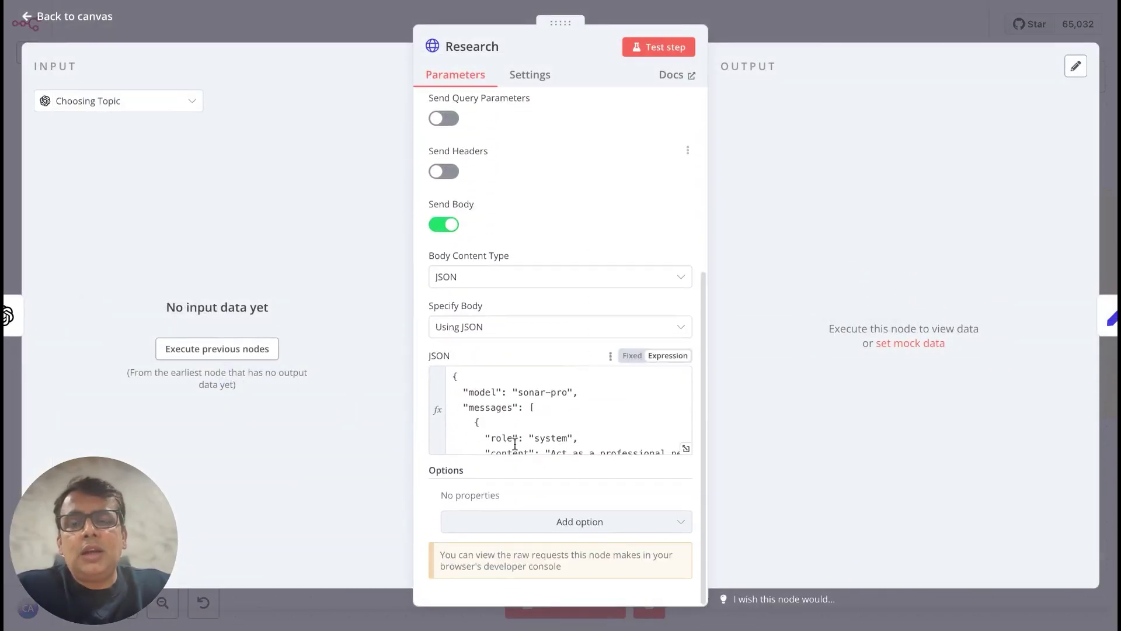
pyautogui.click(761, 30)
pyautogui.hscroll(5, 756, 400)
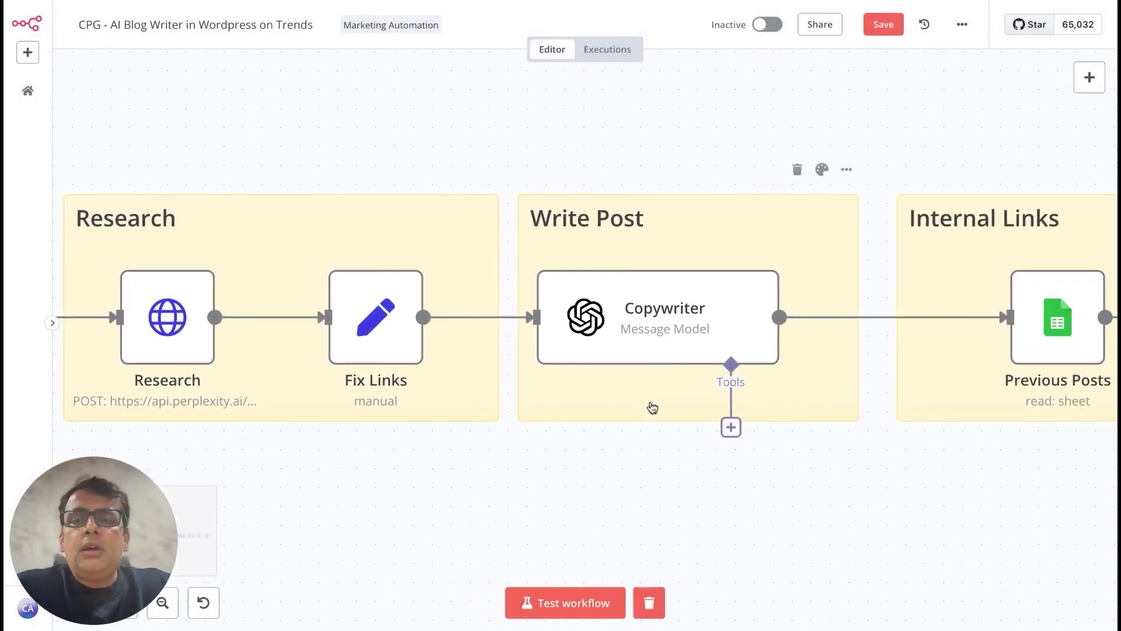
# Read the Copywriter node's full GPT-4-TURBO prompt using the chosen topic and research, then close it
pyautogui.moveTo(416, 257)
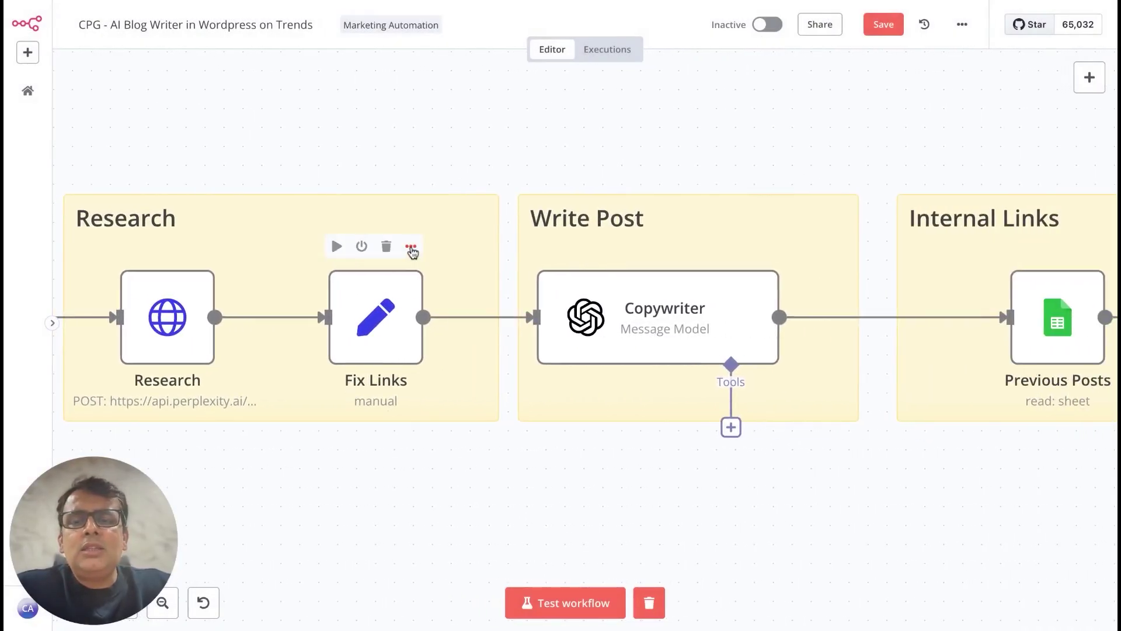
pyautogui.moveTo(749, 288)
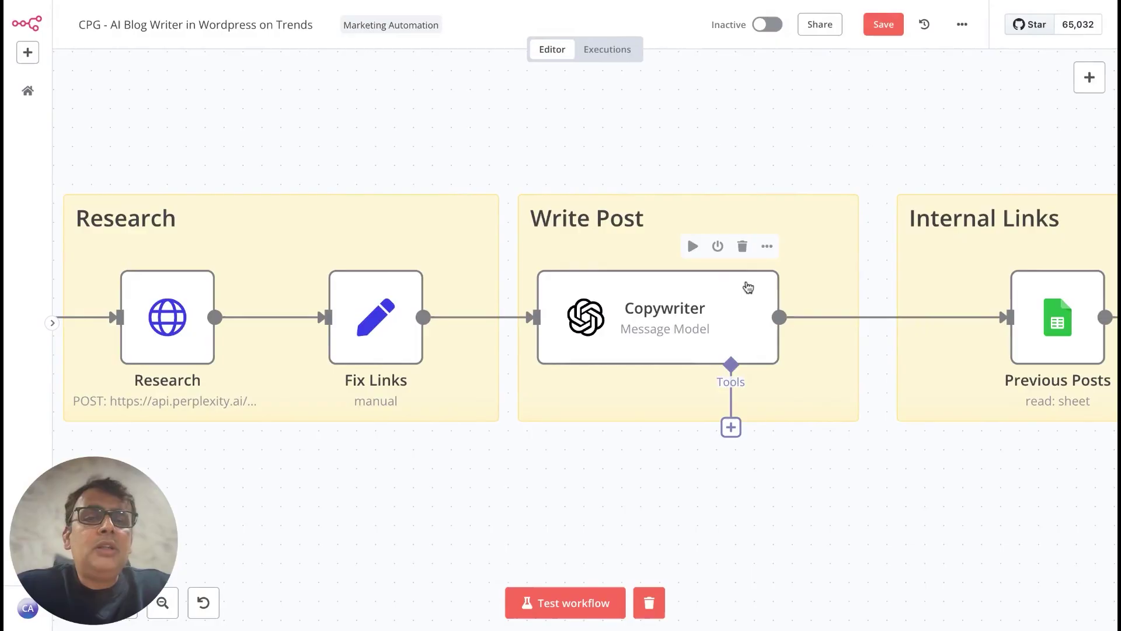
pyautogui.click(767, 247)
pyautogui.click(782, 273)
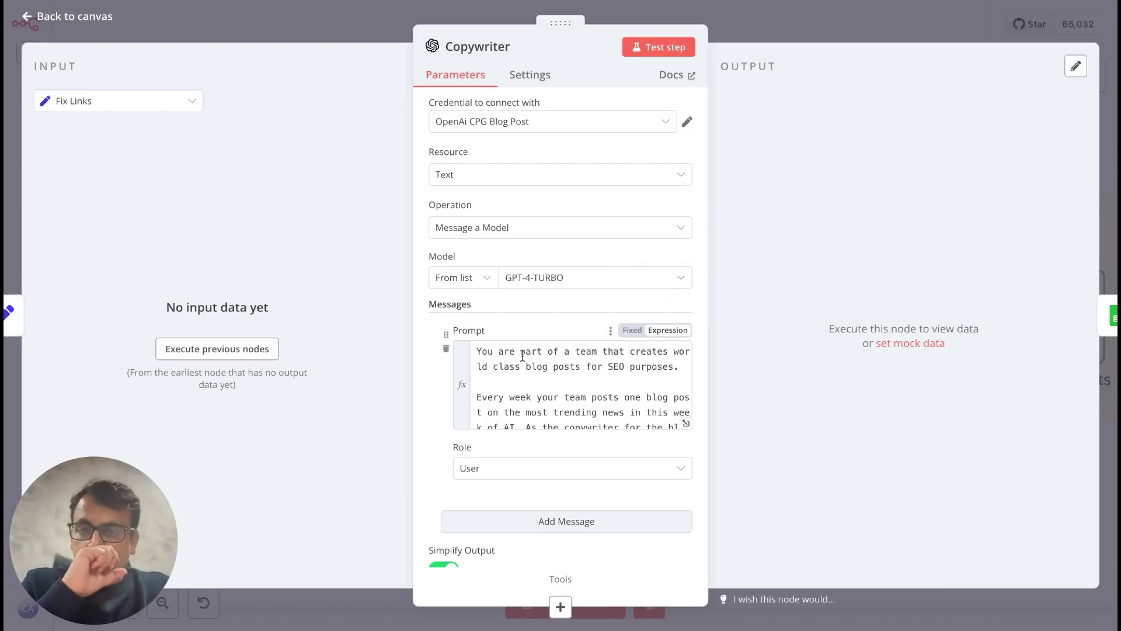
pyautogui.scroll(-3, 522, 356)
pyautogui.click(686, 427)
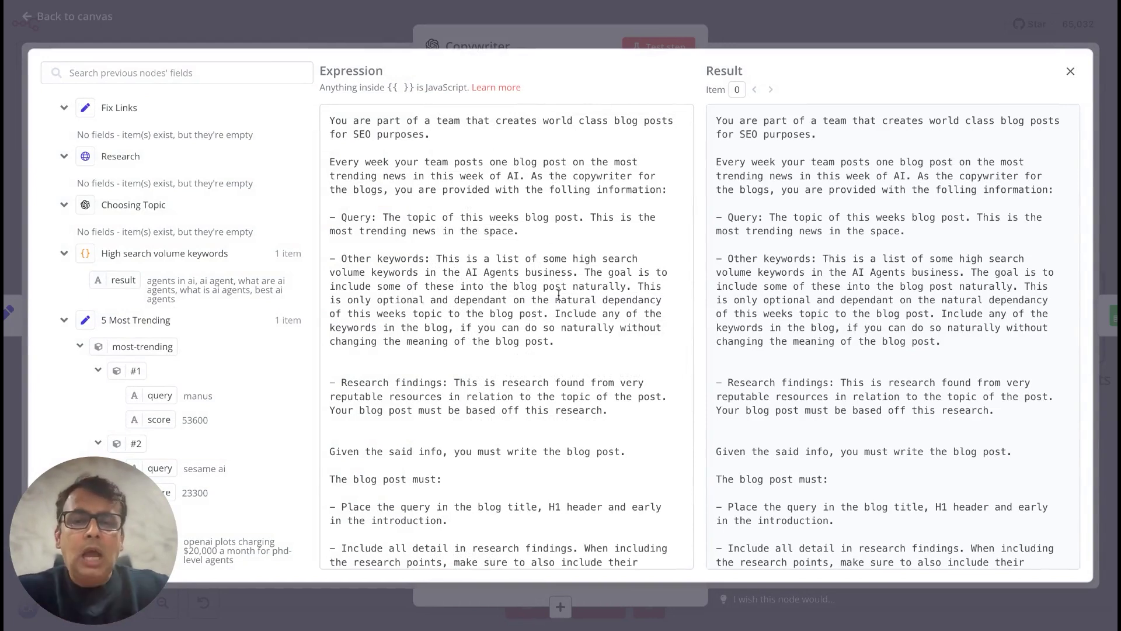
pyautogui.scroll(-6, 559, 294)
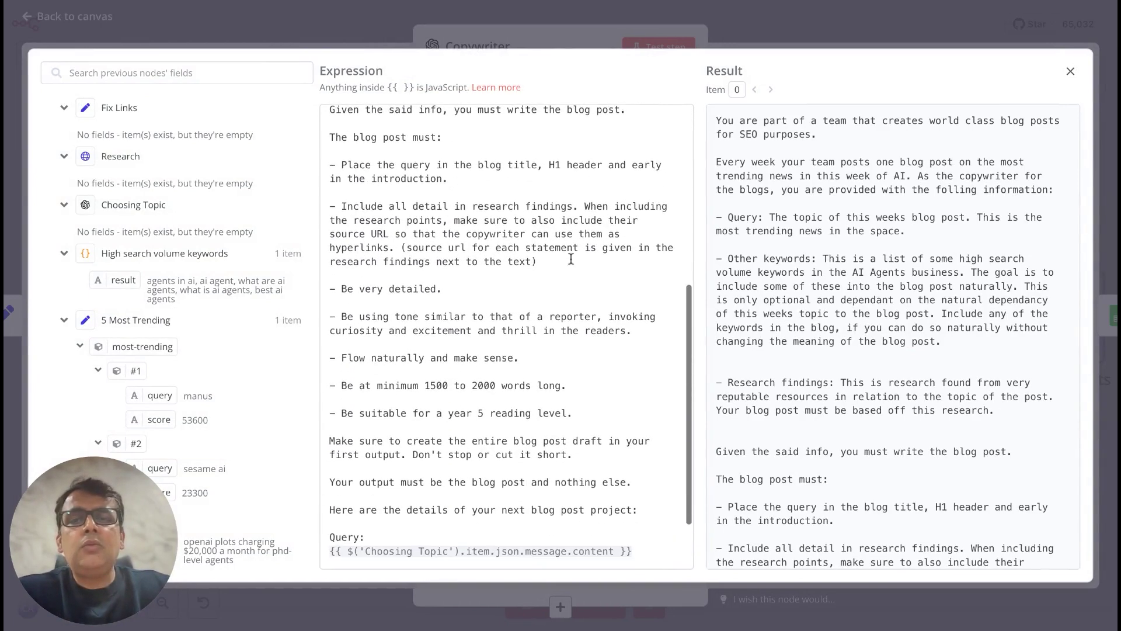
pyautogui.scroll(-2, 508, 312)
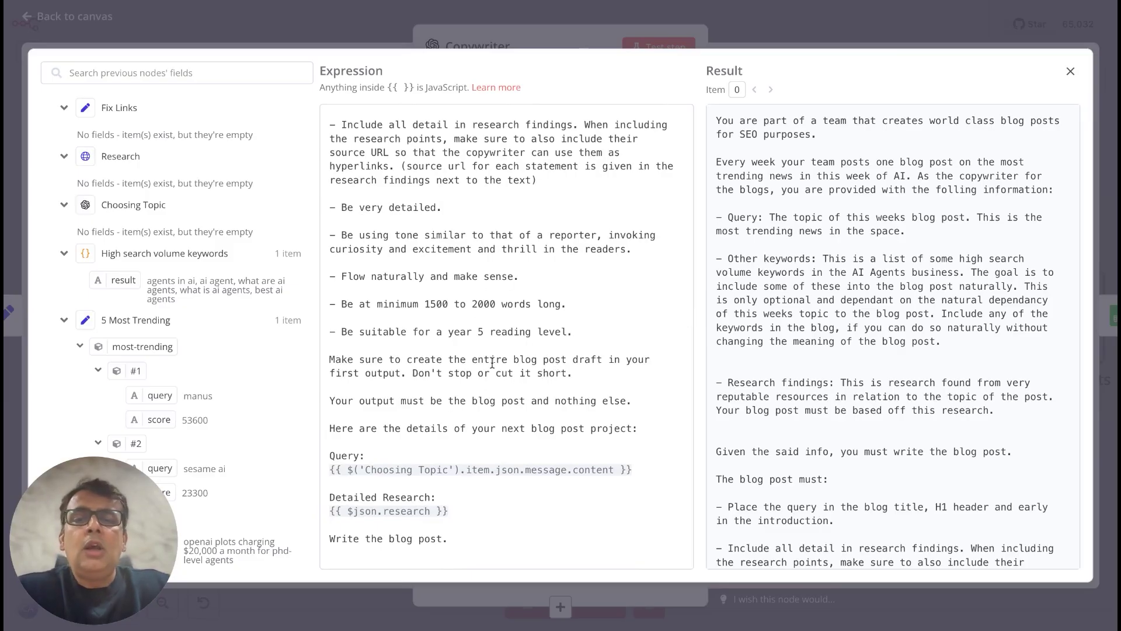
pyautogui.scroll(8, 553, 358)
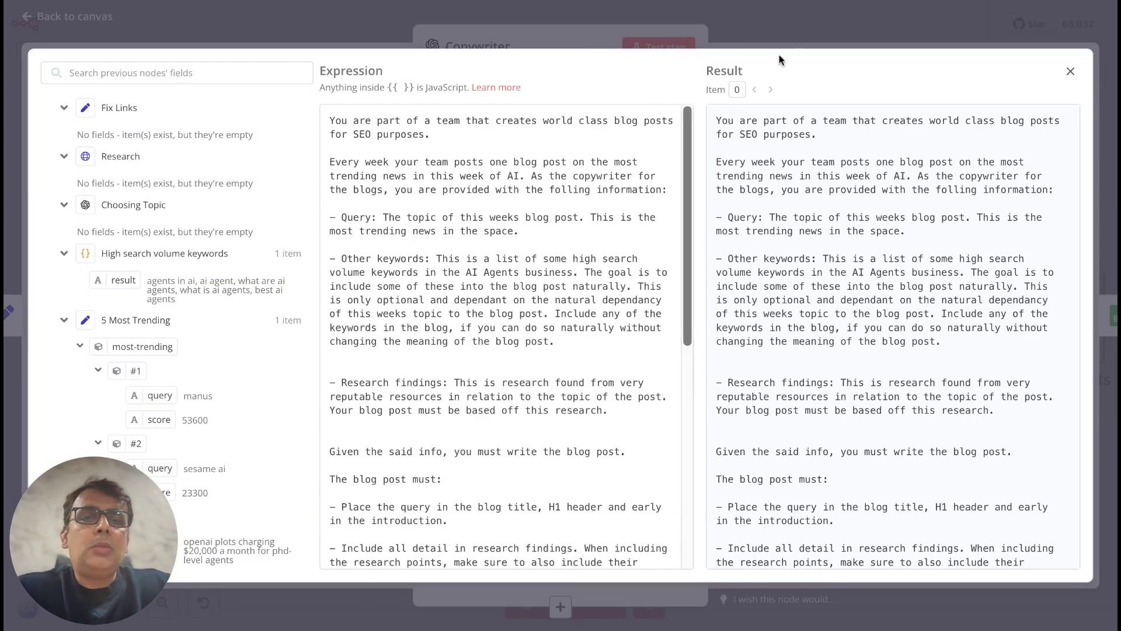
pyautogui.click(777, 36)
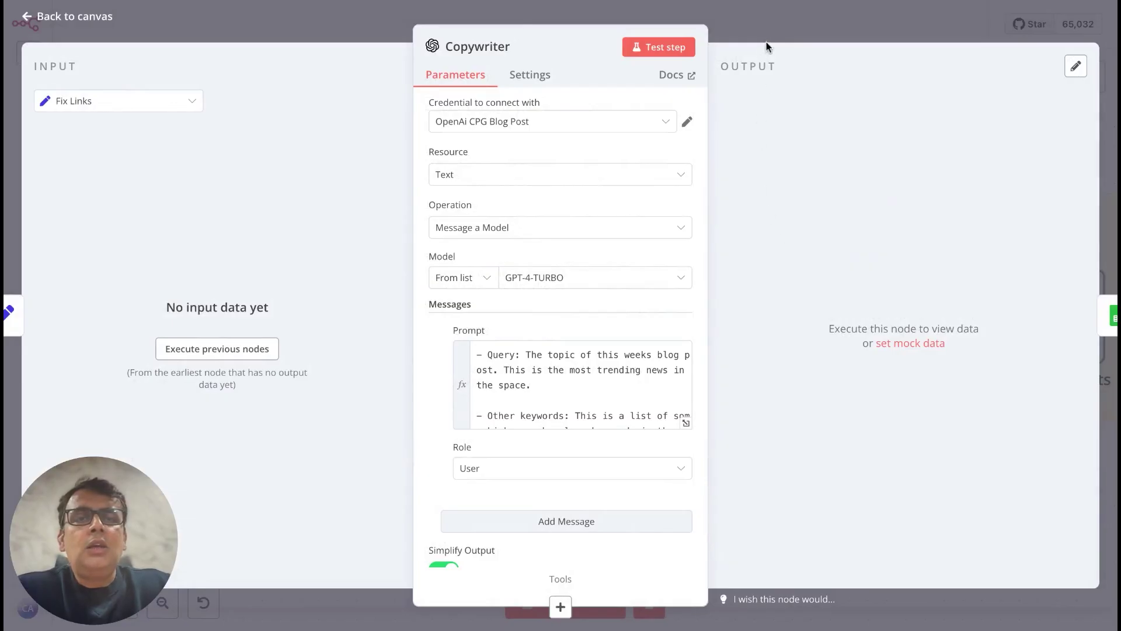
pyautogui.click(767, 47)
# Open the Previous Posts node in the Internal Links group
pyautogui.hscroll(6, 719, 432)
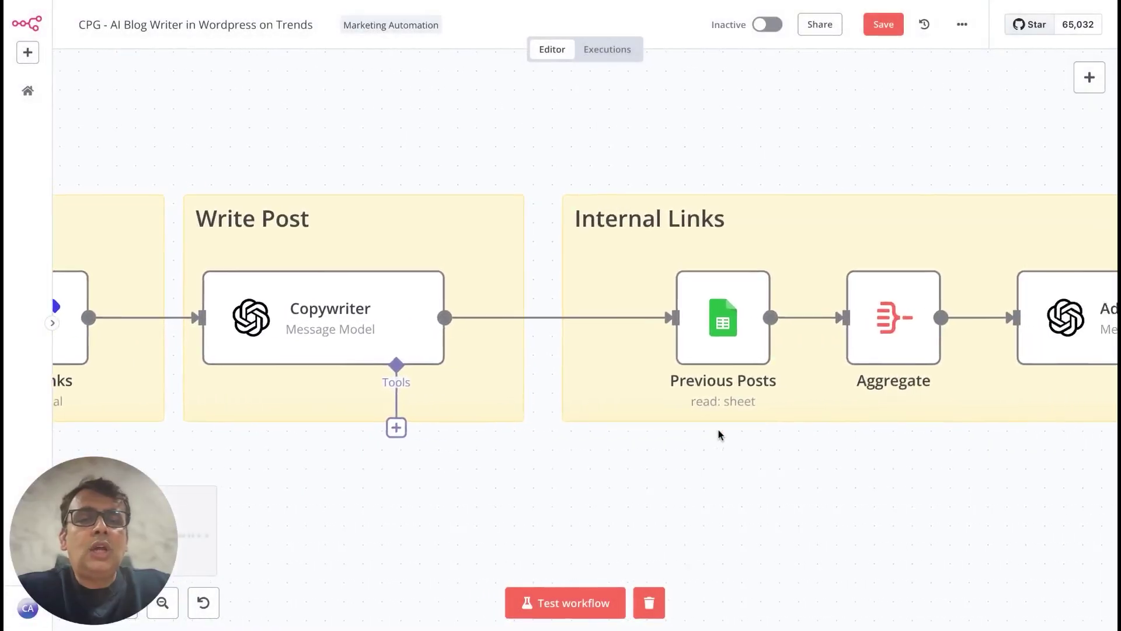
pyautogui.hscroll(3, 719, 436)
pyautogui.moveTo(599, 255)
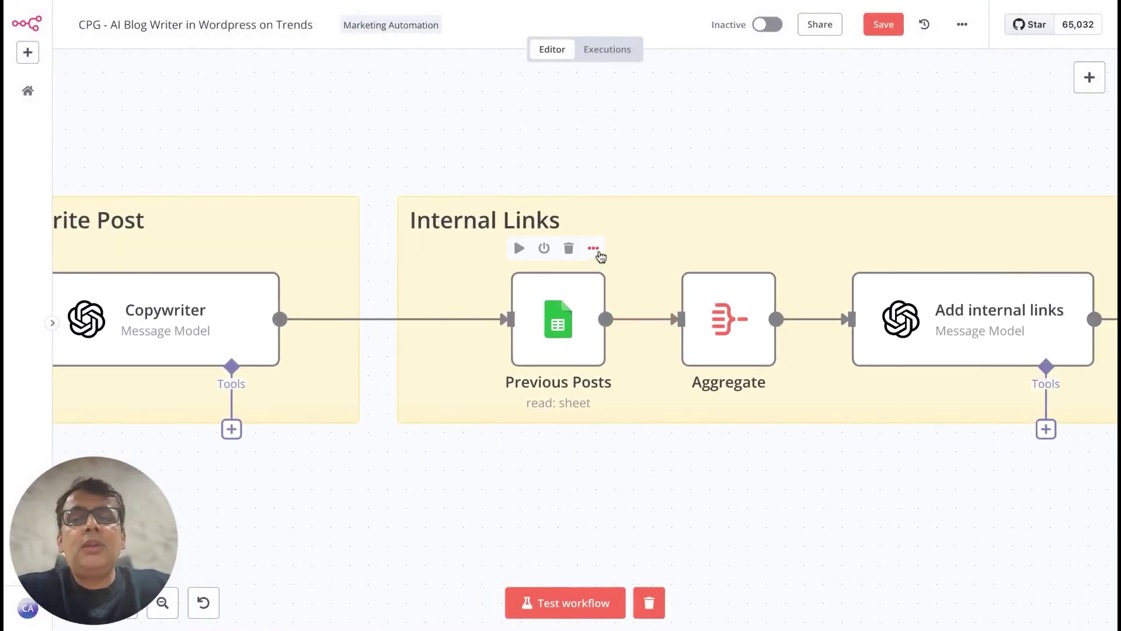
pyautogui.click(593, 248)
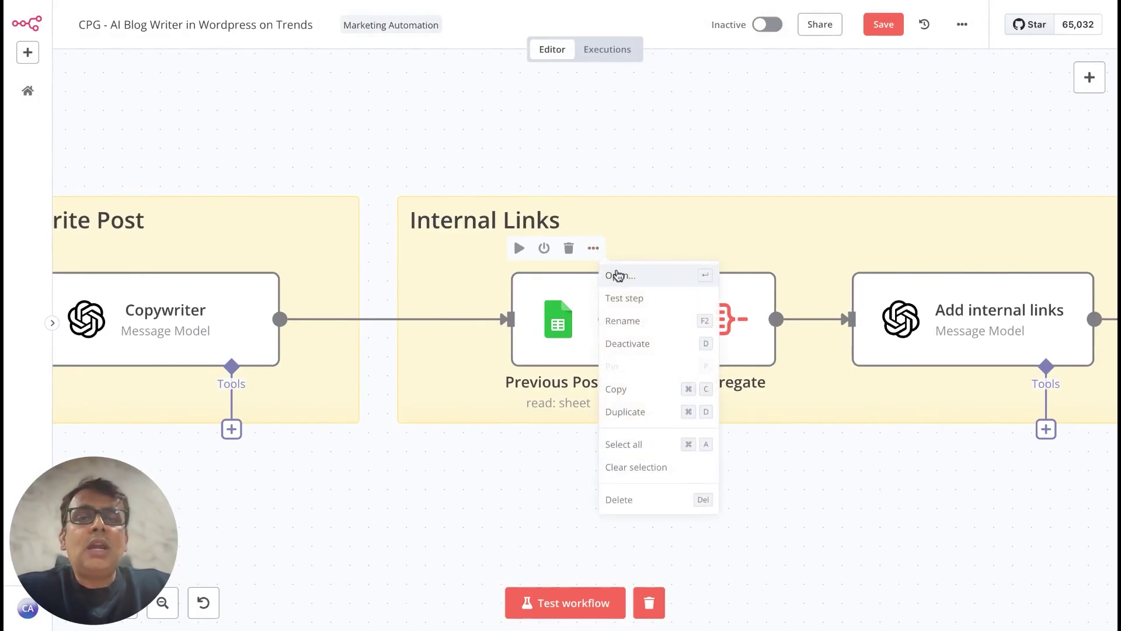
pyautogui.click(615, 273)
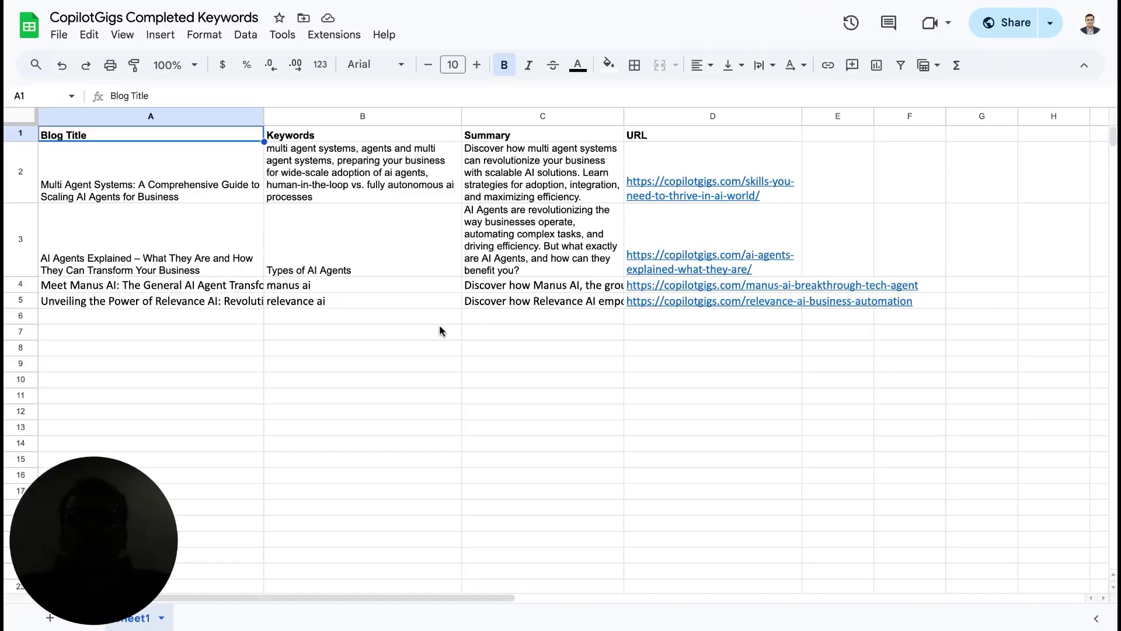
# Select the first two published posts in rows 2–3 of CopilotGigs Completed Keywords
pyautogui.click(138, 175)
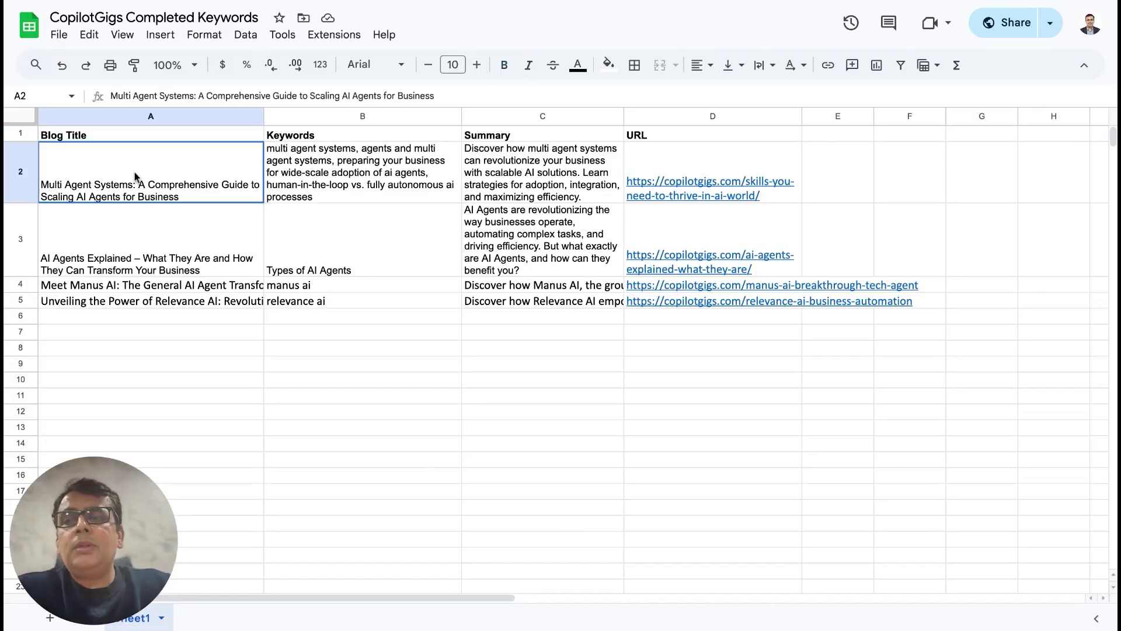
pyautogui.hotkey('shift', 'Down')
pyautogui.hotkey('shift', 'Right')
pyautogui.hotkey('shift', 'Right')
pyautogui.hotkey('shift', 'Up')
pyautogui.hotkey('shift', 'Down')
pyautogui.hotkey('shift', 'Right')
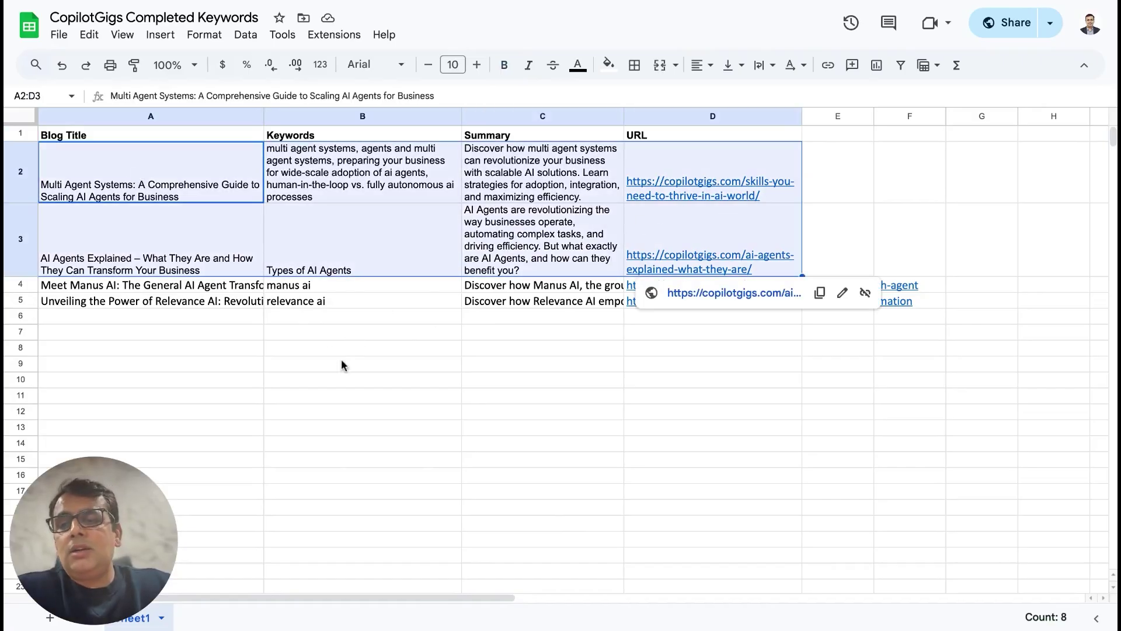
# Highlight the Manus AI and Relevance AI rows 4–5, then return to the n8n canvas
pyautogui.click(221, 351)
pyautogui.moveTo(176, 289); pyautogui.dragTo(802, 303)
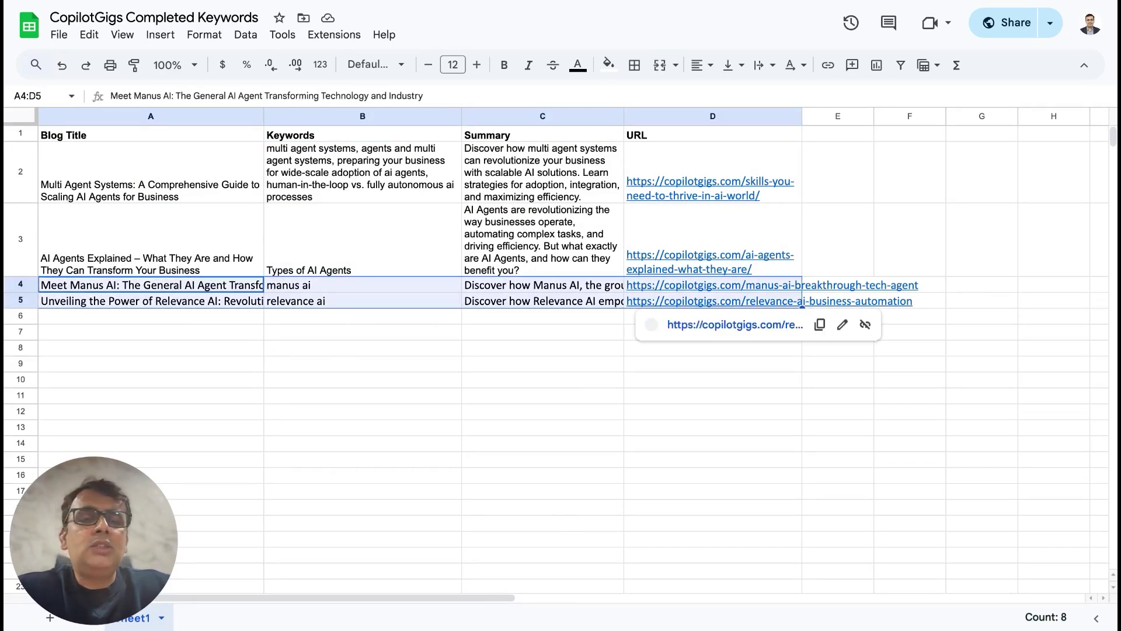
pyautogui.click(417, 338)
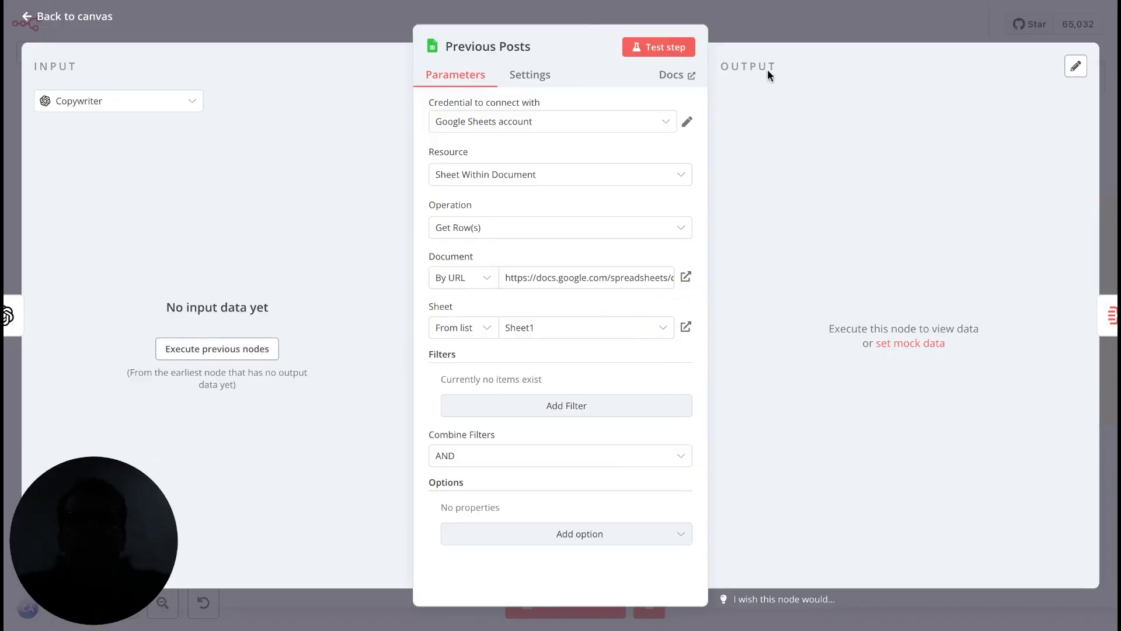
pyautogui.press('Escape')
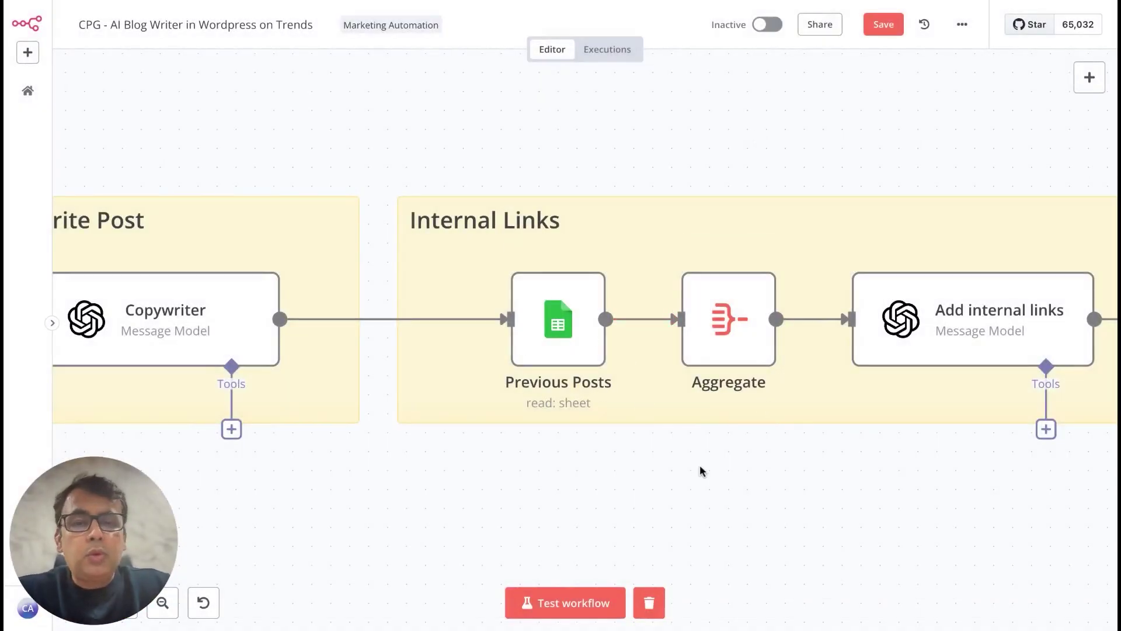
# Open the HTML version node in the Prepare to Post group
pyautogui.hscroll(5, 699, 465)
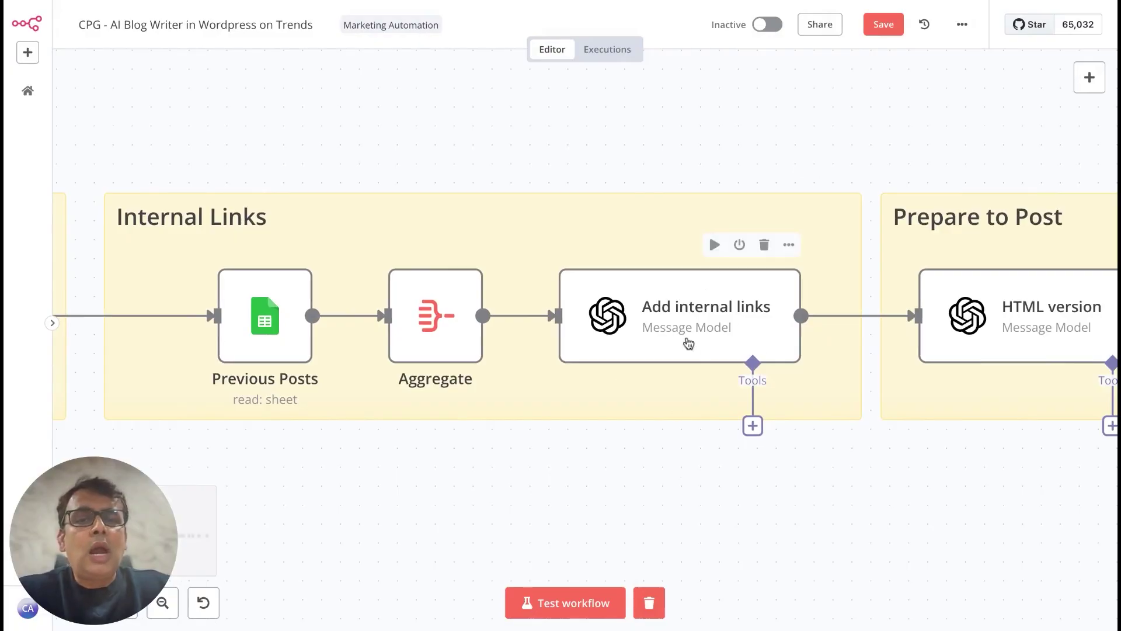
pyautogui.hscroll(5, 748, 364)
pyautogui.hscroll(2, 745, 365)
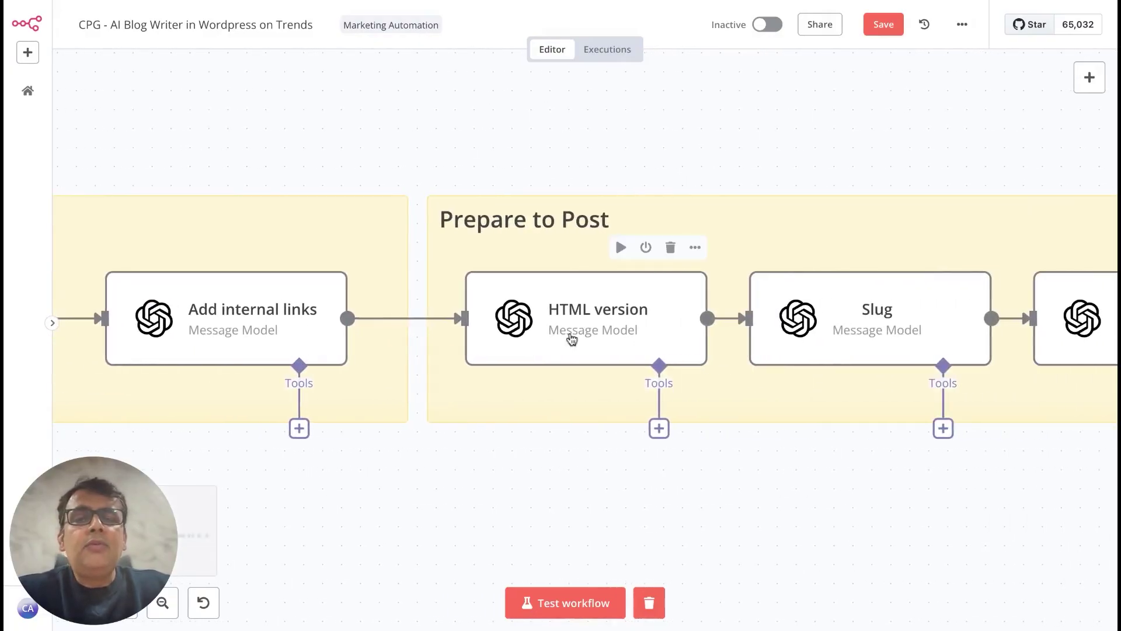
pyautogui.click(695, 248)
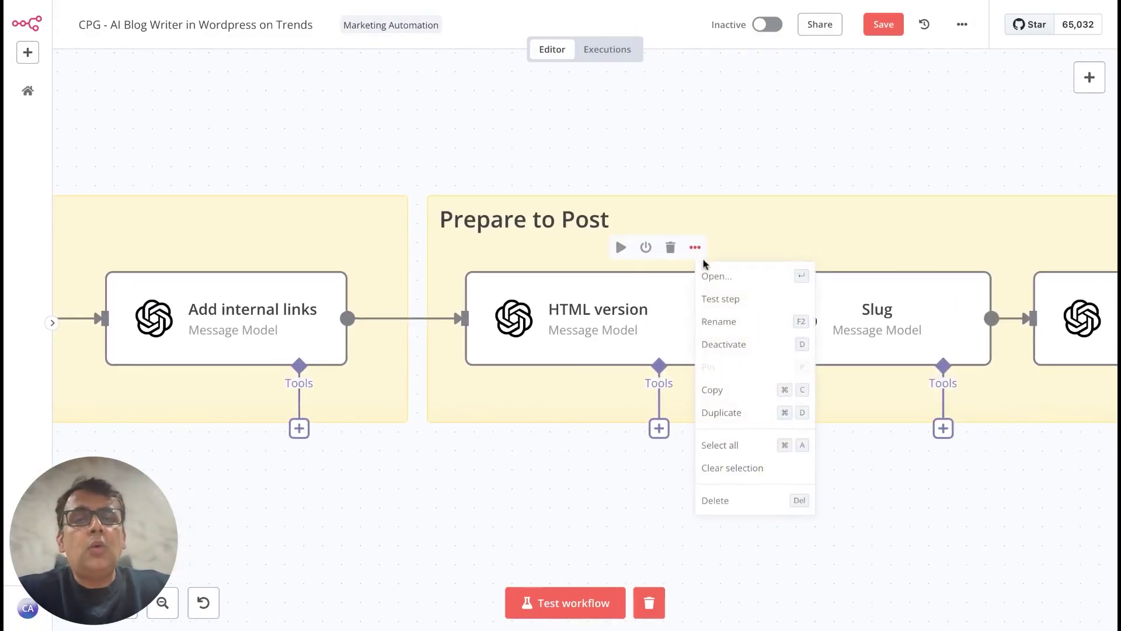
pyautogui.click(716, 279)
# Read the full HTML version prompt demanding WordPress blog-post HTML code only
pyautogui.click(687, 423)
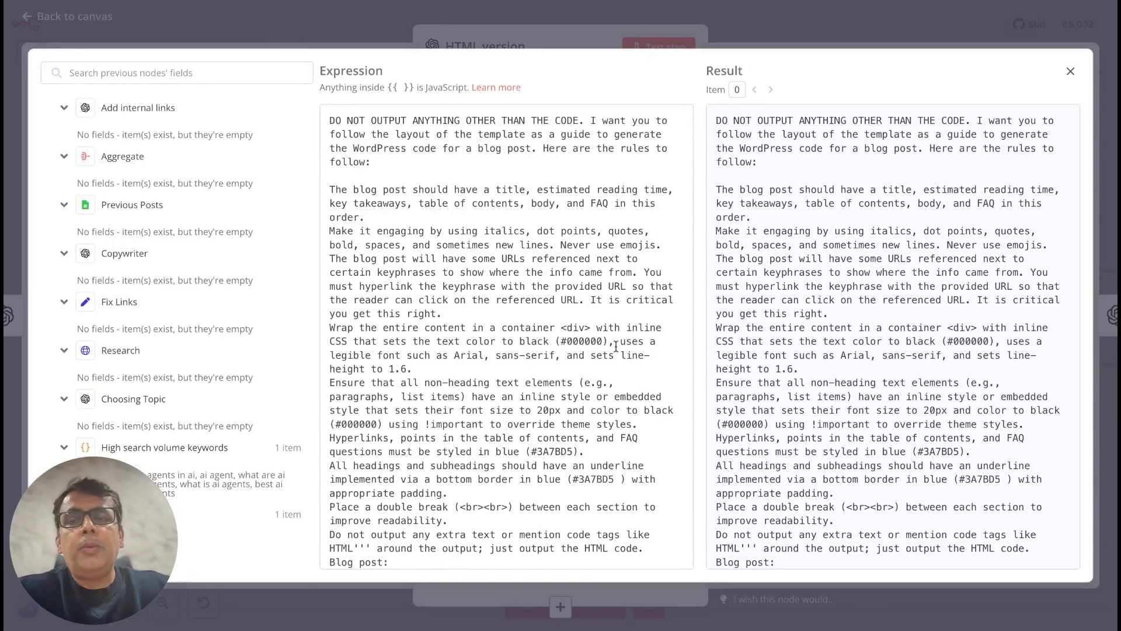
pyautogui.scroll(-15, 615, 346)
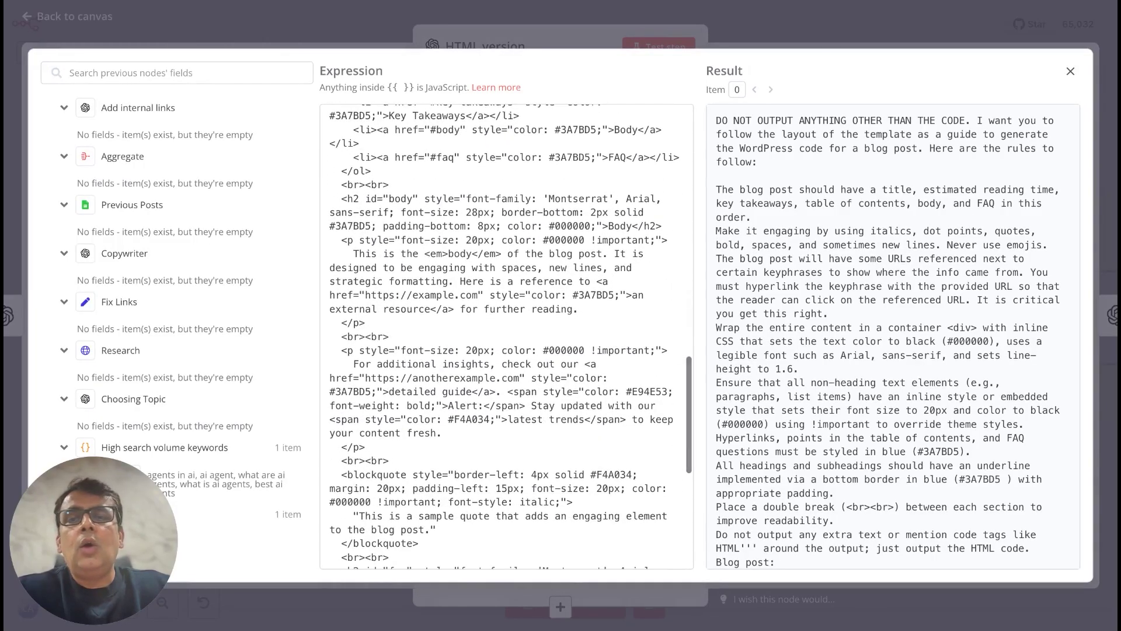
pyautogui.scroll(-5, 615, 346)
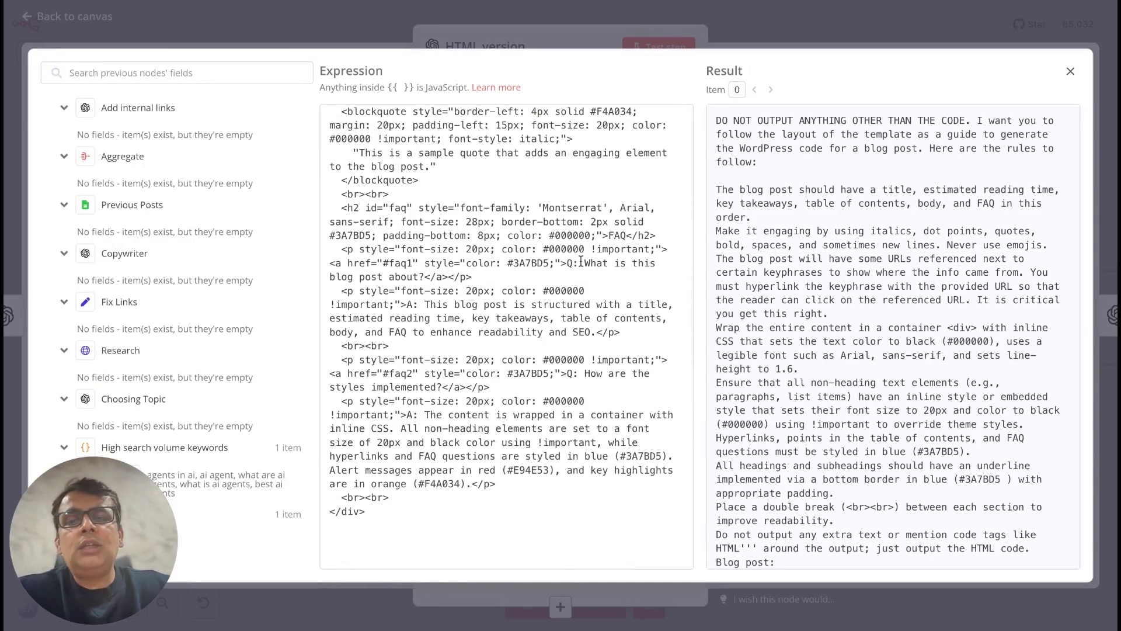
pyautogui.scroll(20, 578, 265)
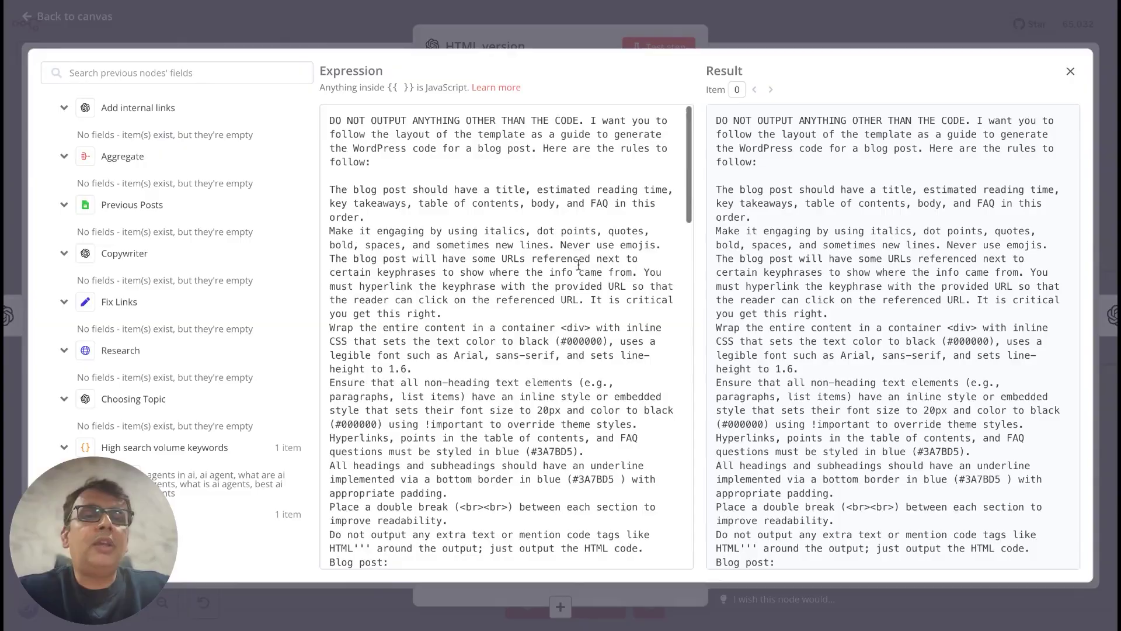
pyautogui.click(789, 26)
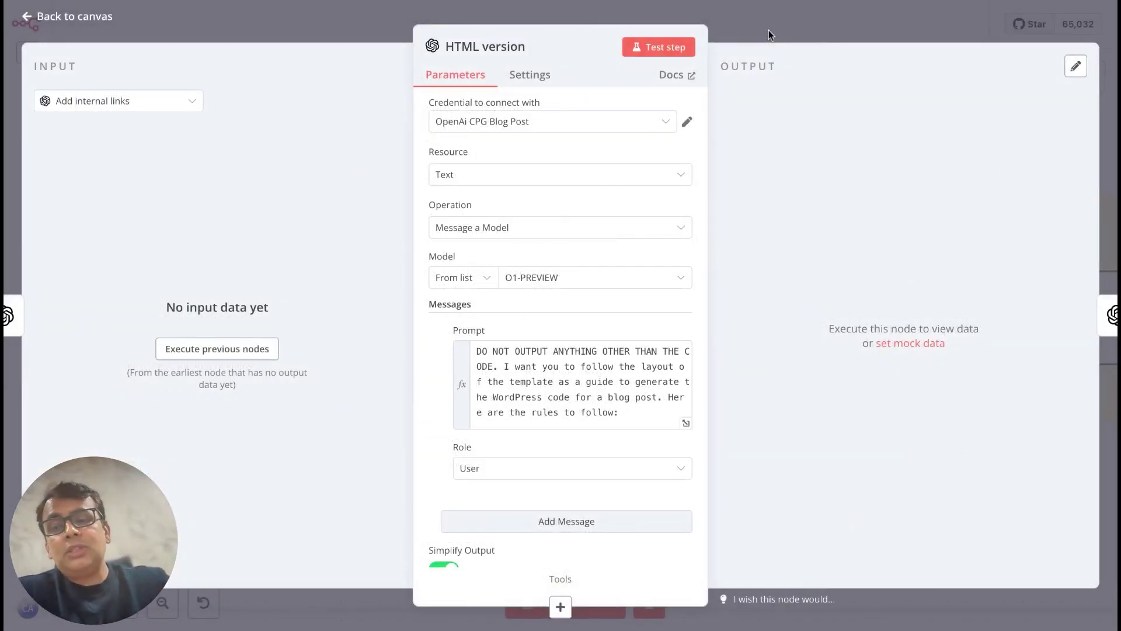
pyautogui.press('Escape')
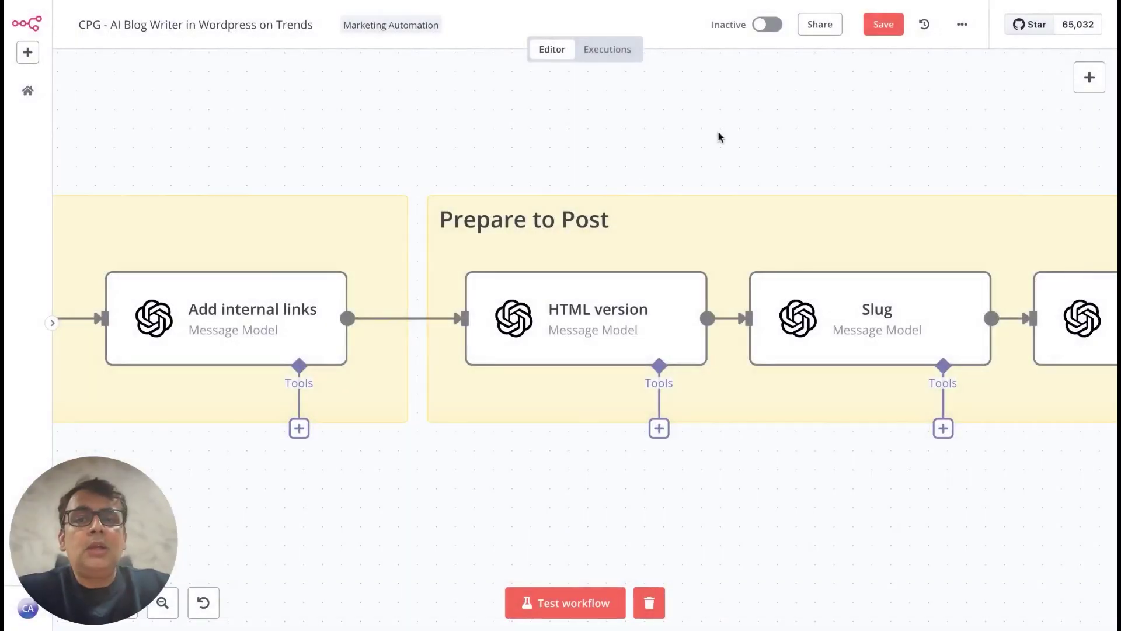
pyautogui.hscroll(5, 723, 237)
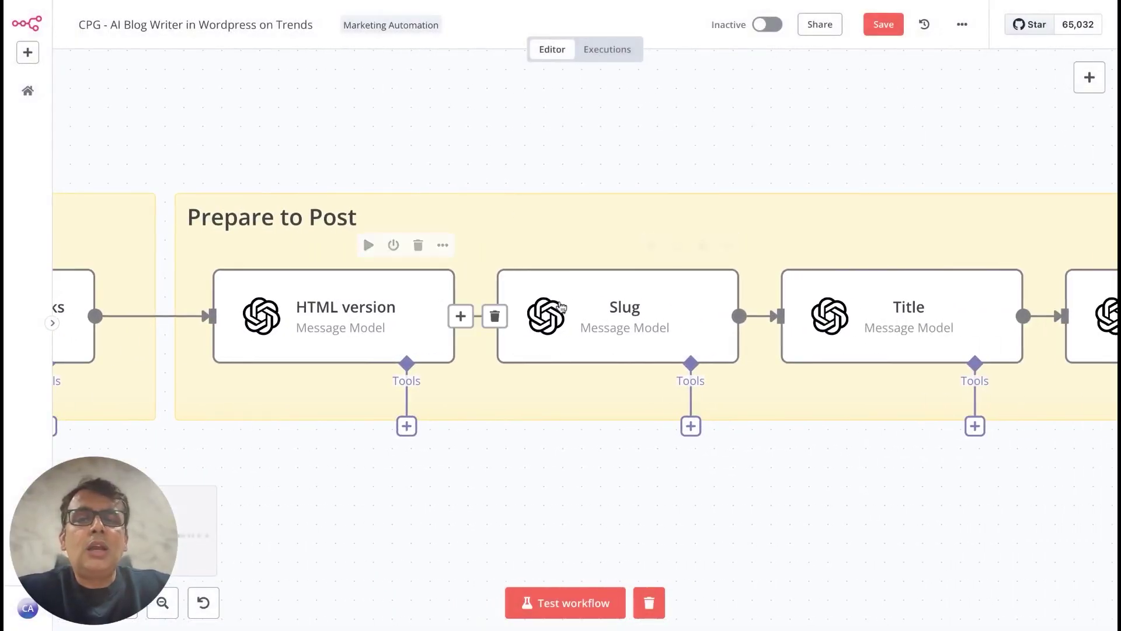
pyautogui.hscroll(8, 853, 307)
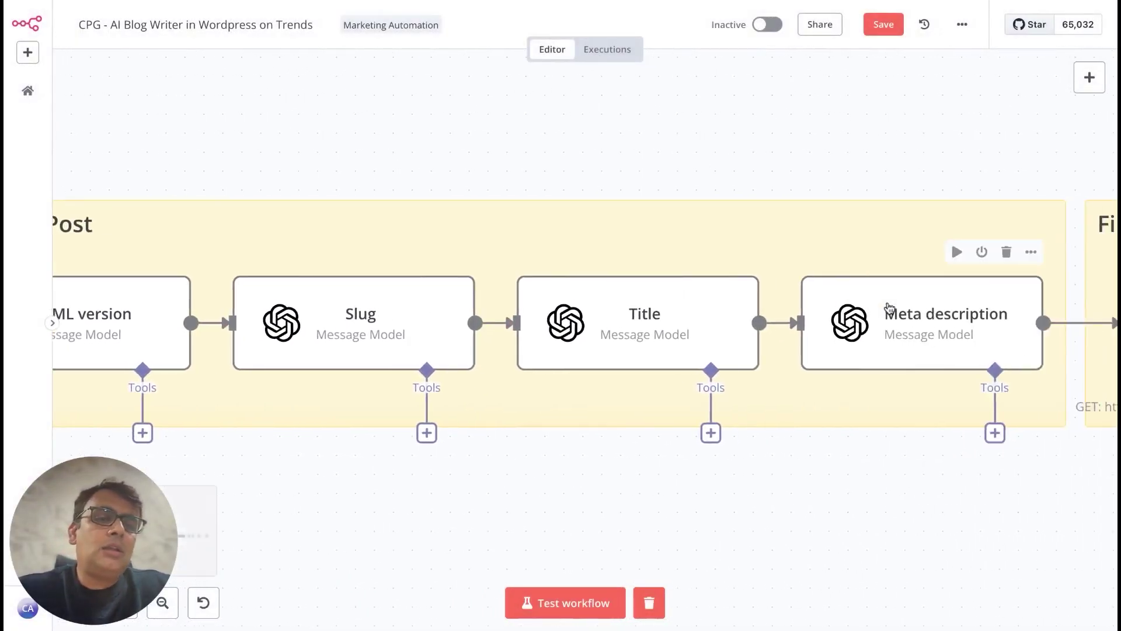
pyautogui.hscroll(6, 889, 308)
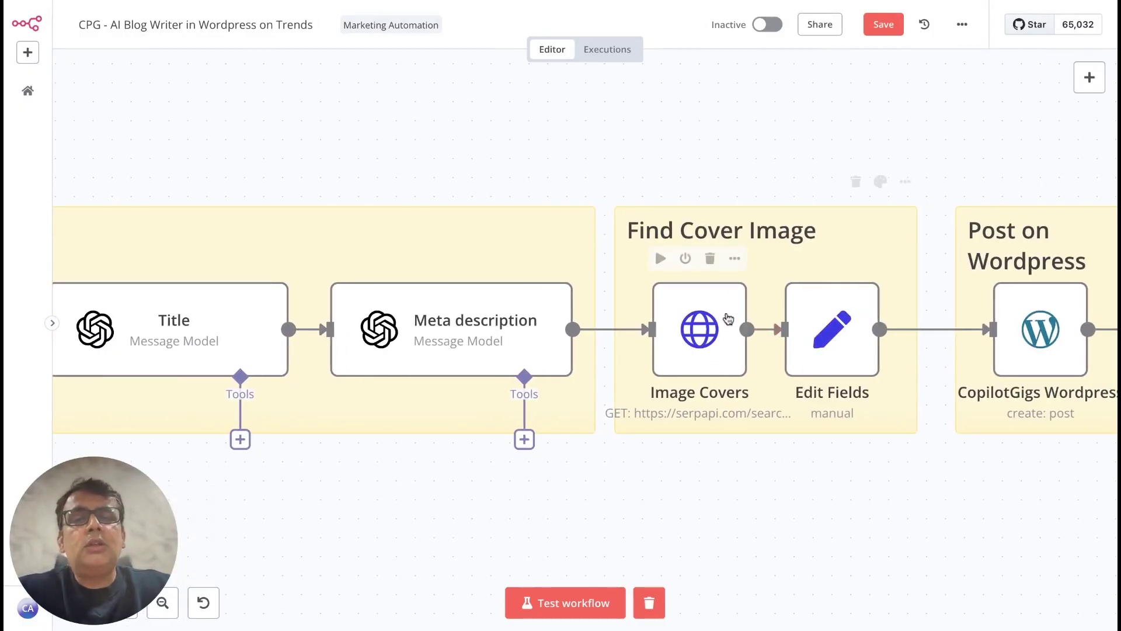
pyautogui.hscroll(5, 839, 369)
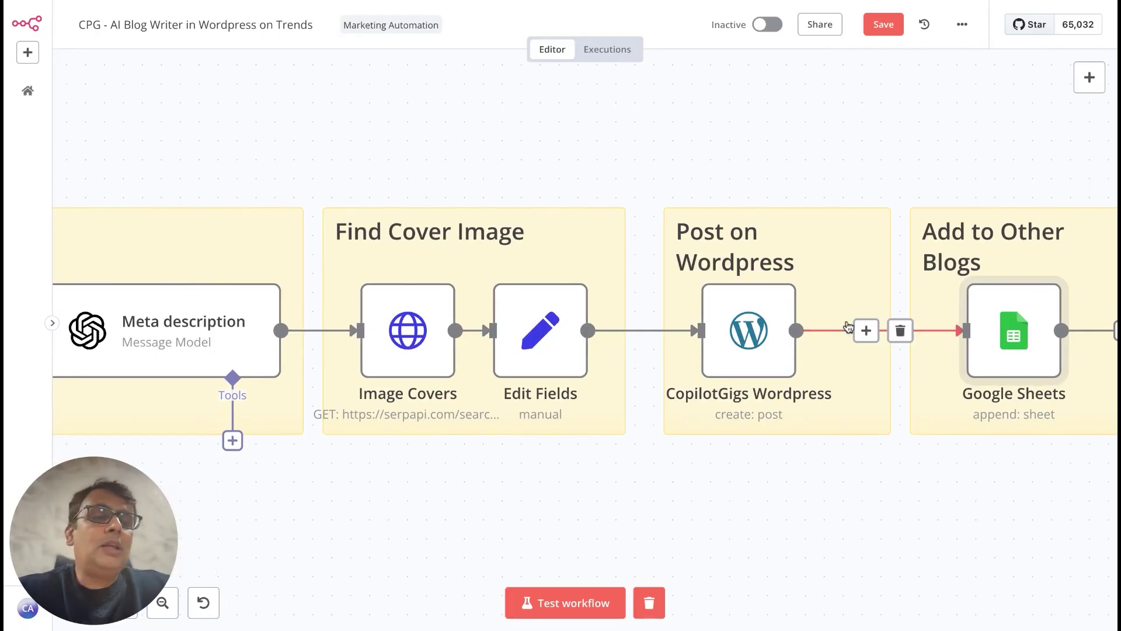
pyautogui.hscroll(5, 847, 326)
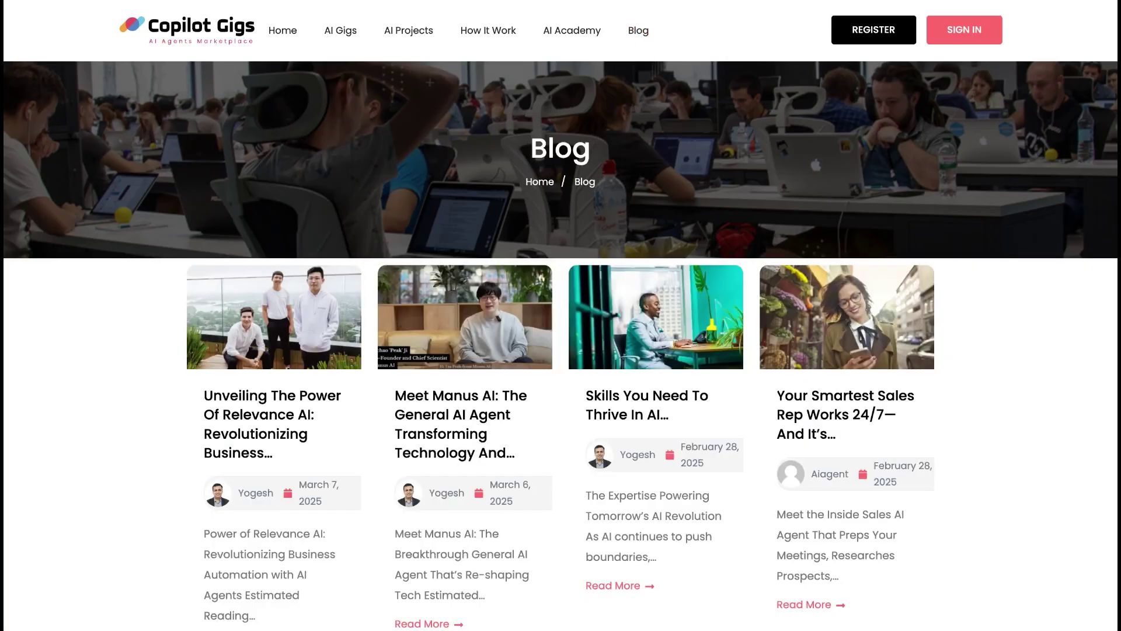
# Scroll the Blog post cards, from the March 7, 2025 Relevance AI article back
pyautogui.scroll(-10, 434, 340)
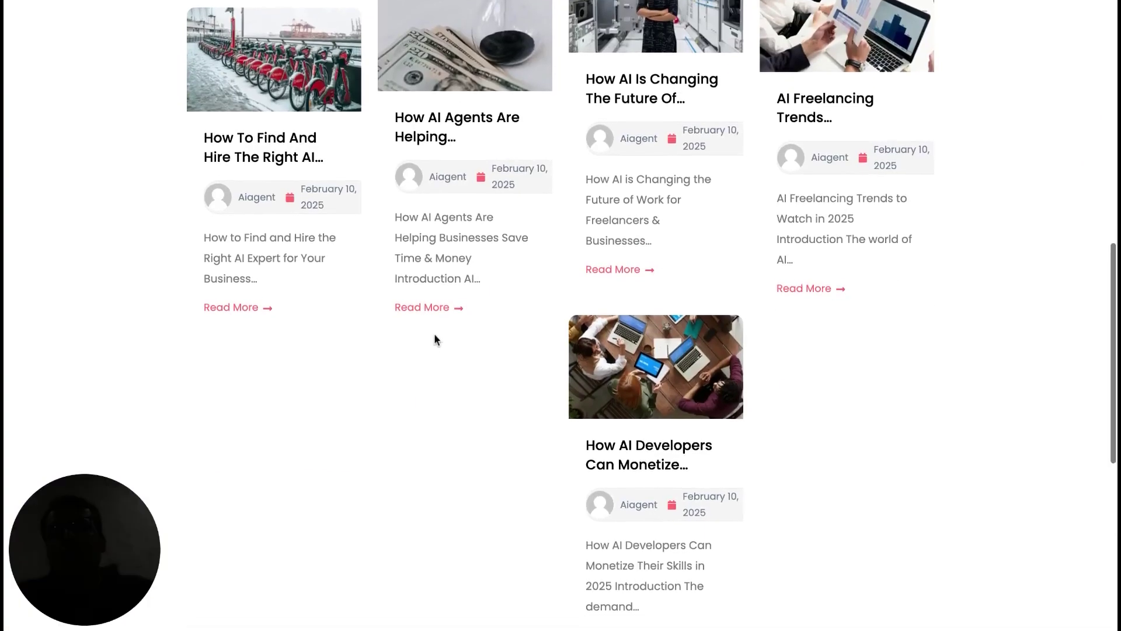
pyautogui.scroll(10, 434, 340)
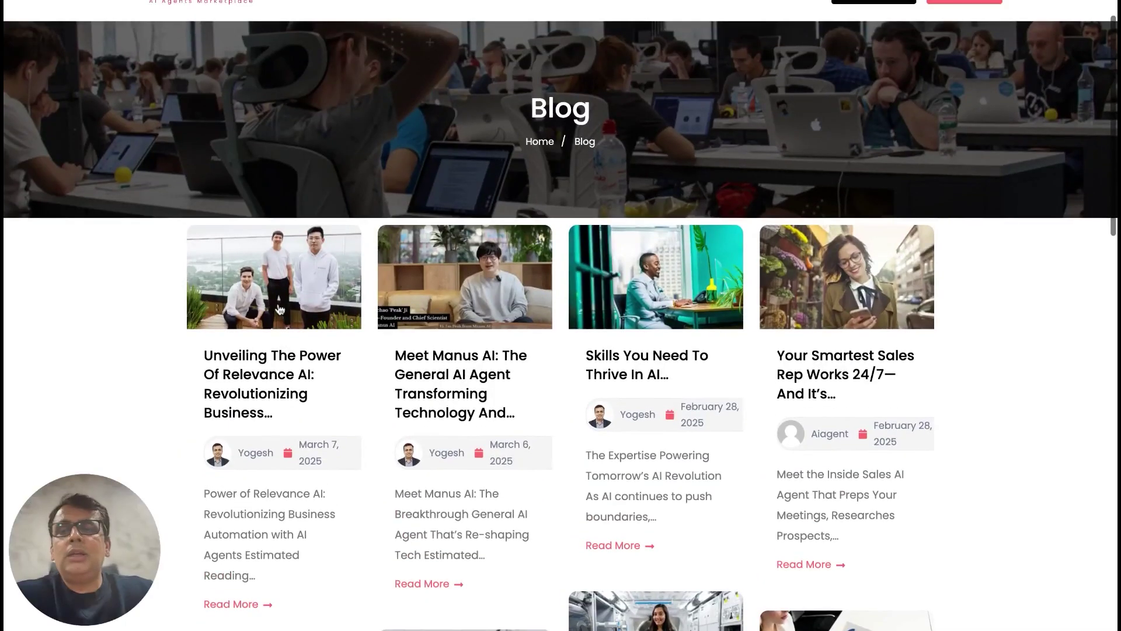